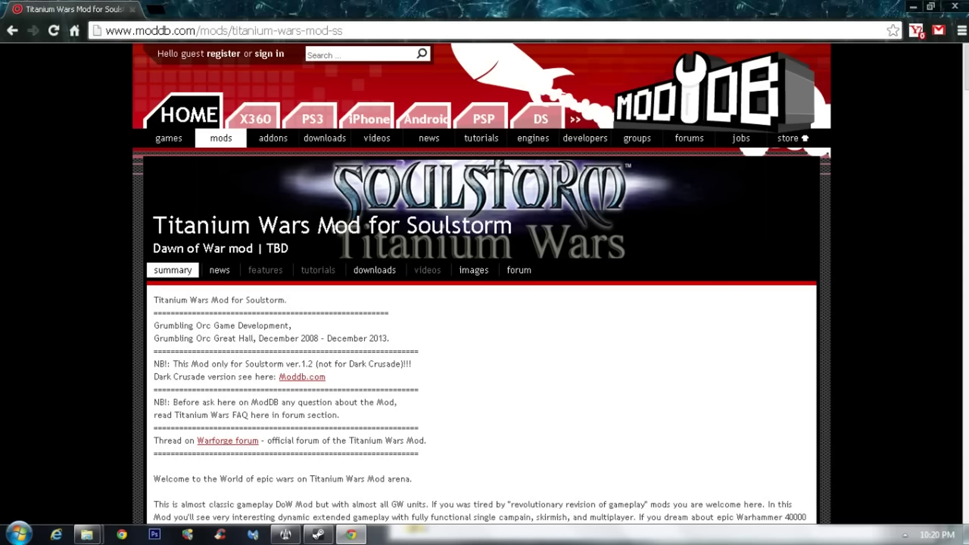
# - Look through the Titanium Wars Mod for Soulstorm summary page, including its features, remarks, Windows 7 notes and comment rules
pyautogui.scroll(-7, 482, 283)
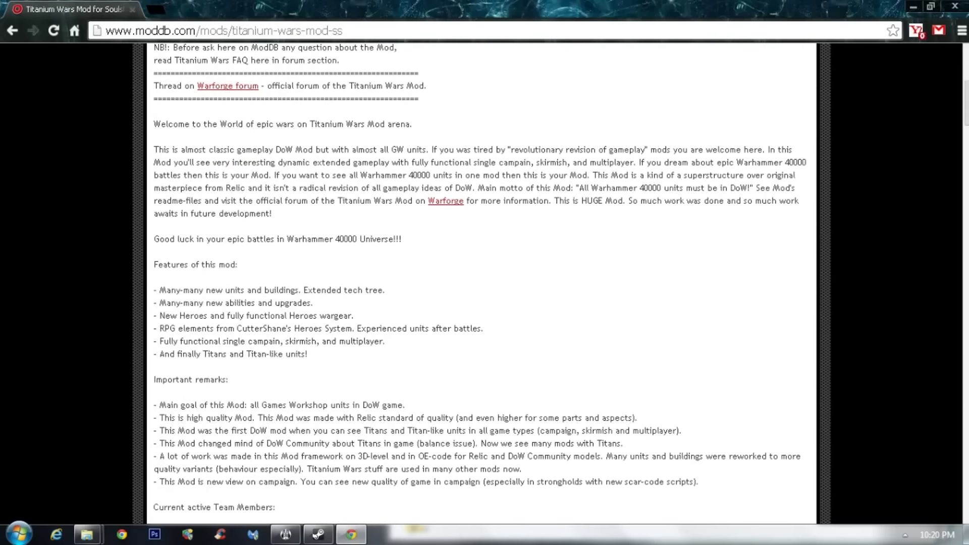
pyautogui.scroll(-4, 482, 283)
pyautogui.scroll(11, 482, 282)
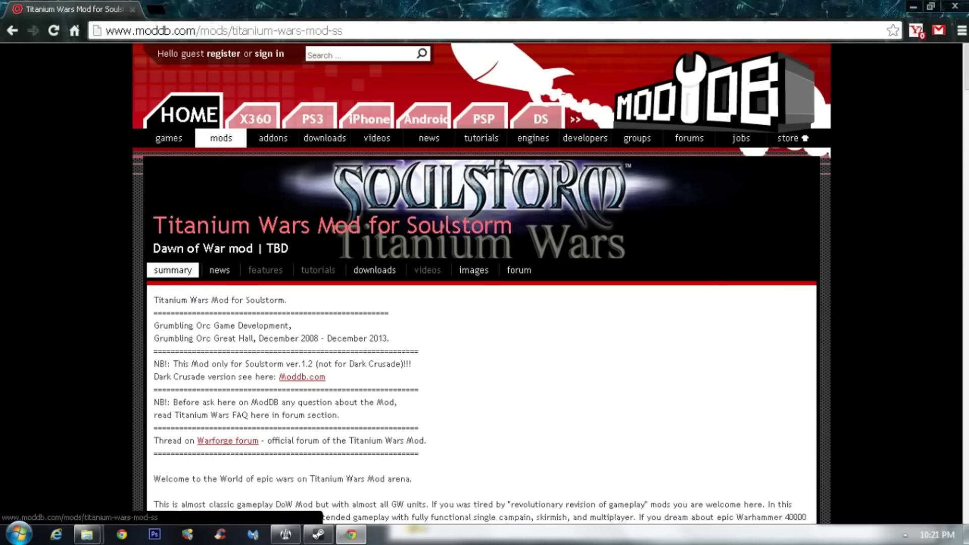
pyautogui.scroll(-2, 348, 225)
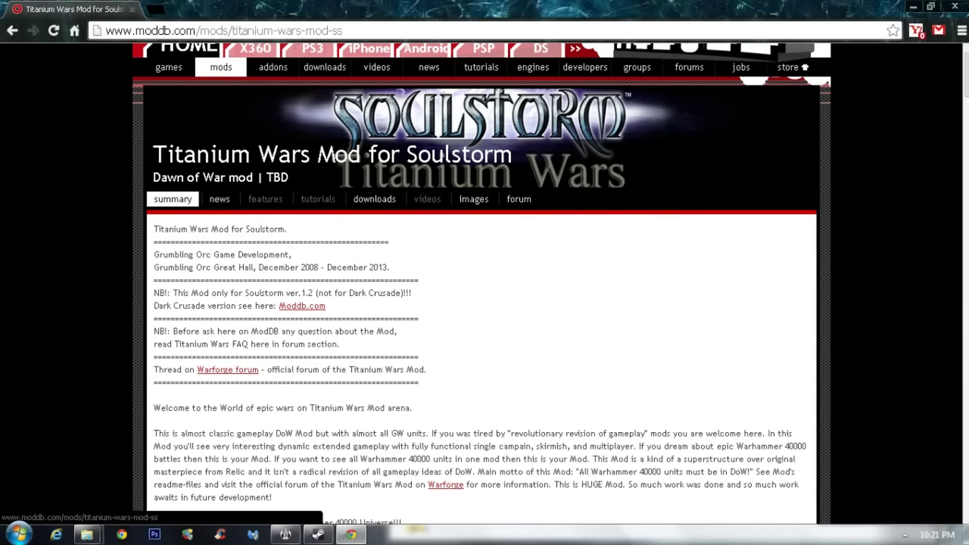
pyautogui.scroll(-4, 485, 283)
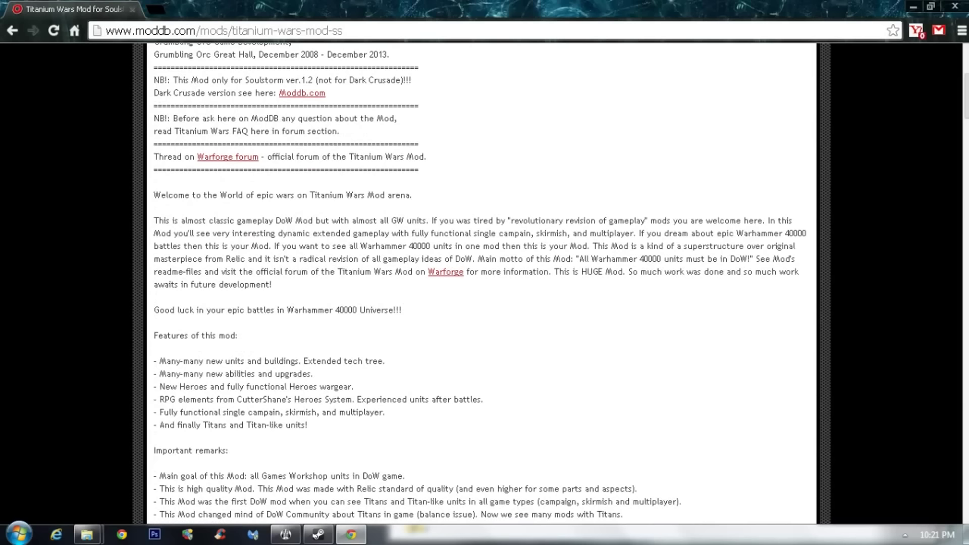
pyautogui.scroll(-4, 484, 283)
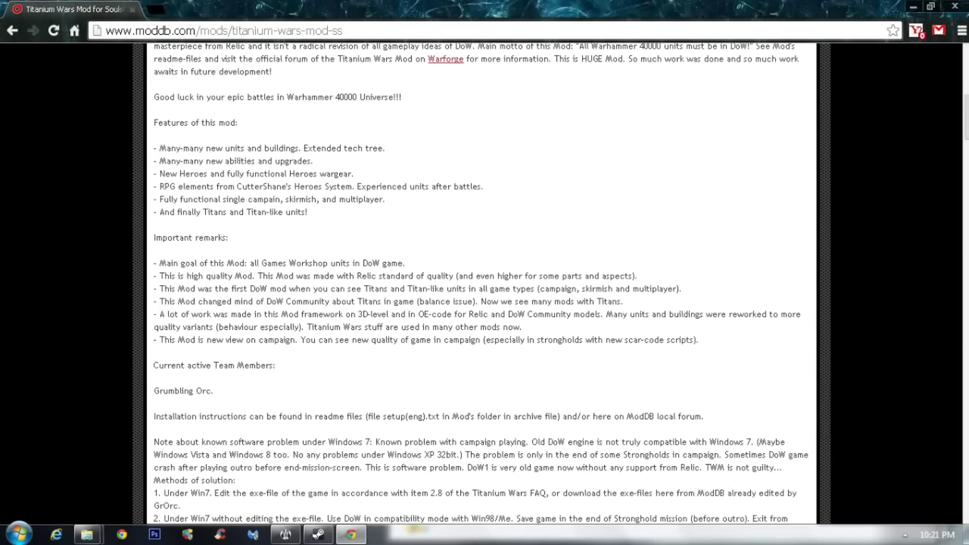
pyautogui.scroll(4, 485, 282)
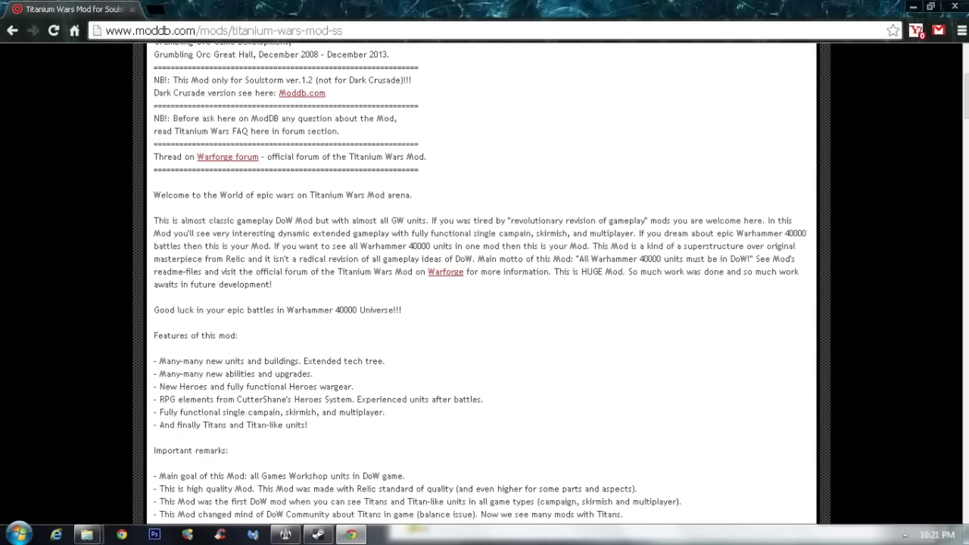
pyautogui.scroll(-1, 485, 282)
pyautogui.scroll(-15, 485, 283)
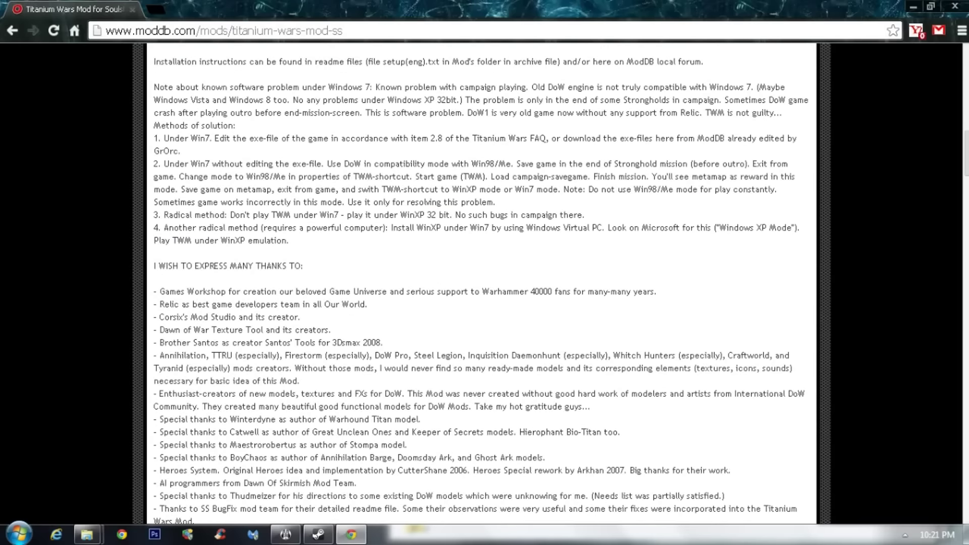
pyautogui.scroll(-8, 485, 283)
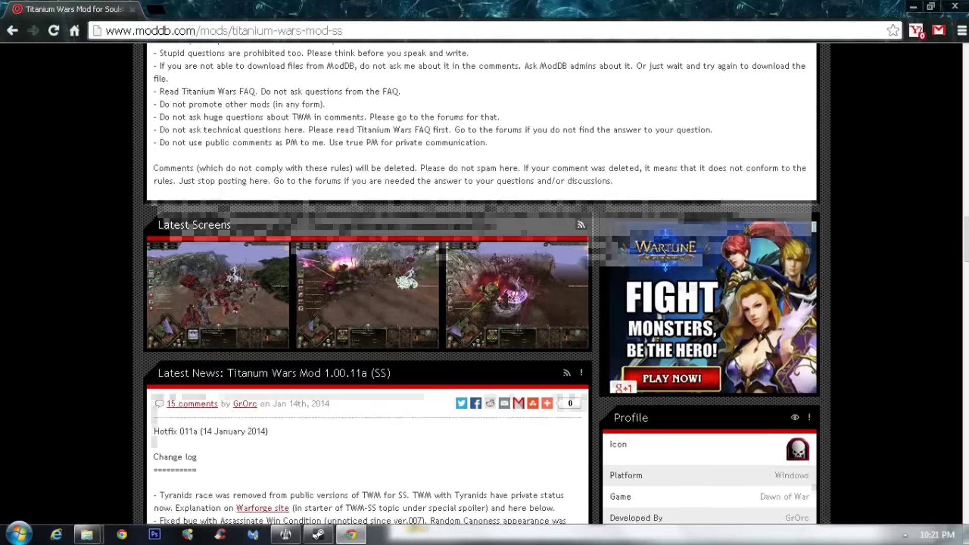
# - Open the download page of the full version Titanum Wars Mod 1.00.11 (SS) from the mod's latest downloads
pyautogui.scroll(-3, 485, 283)
pyautogui.scroll(-20, 484, 282)
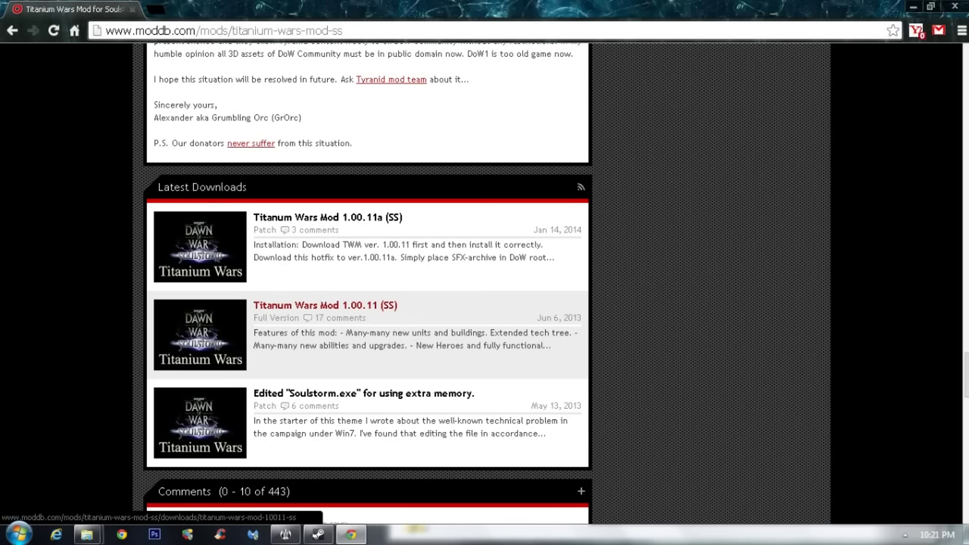
pyautogui.rightClick(339, 305)
pyautogui.click(337, 305)
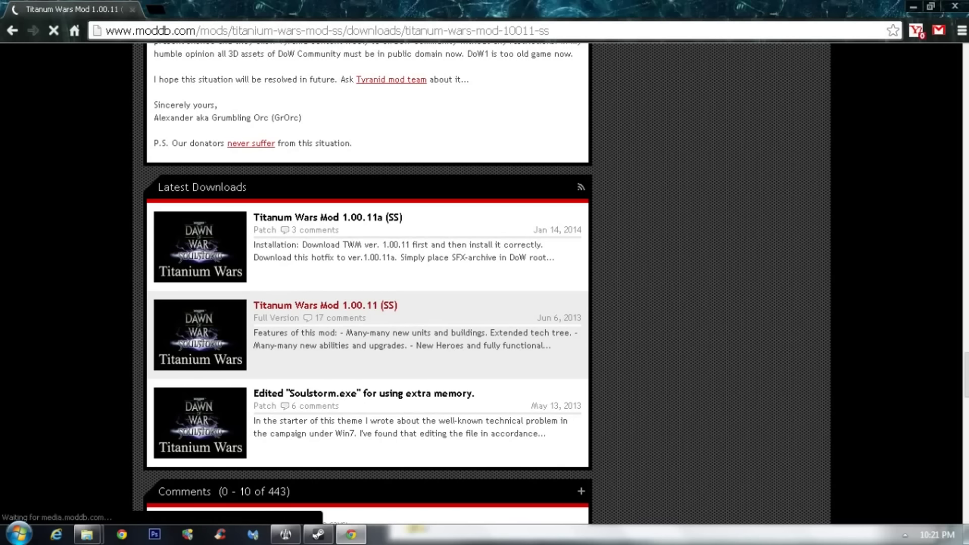
# - Examine the file details and description of Titanum Wars Mod 1.00.11 (SS) on its download page
pyautogui.scroll(-3, 484, 282)
pyautogui.scroll(-3, 533, 275)
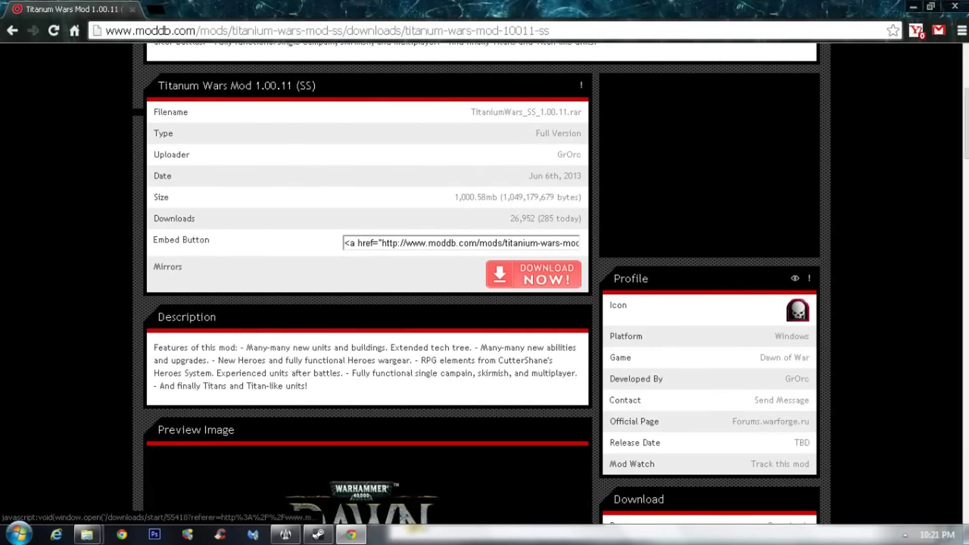
pyautogui.scroll(-6, 367, 353)
pyautogui.scroll(4, 367, 353)
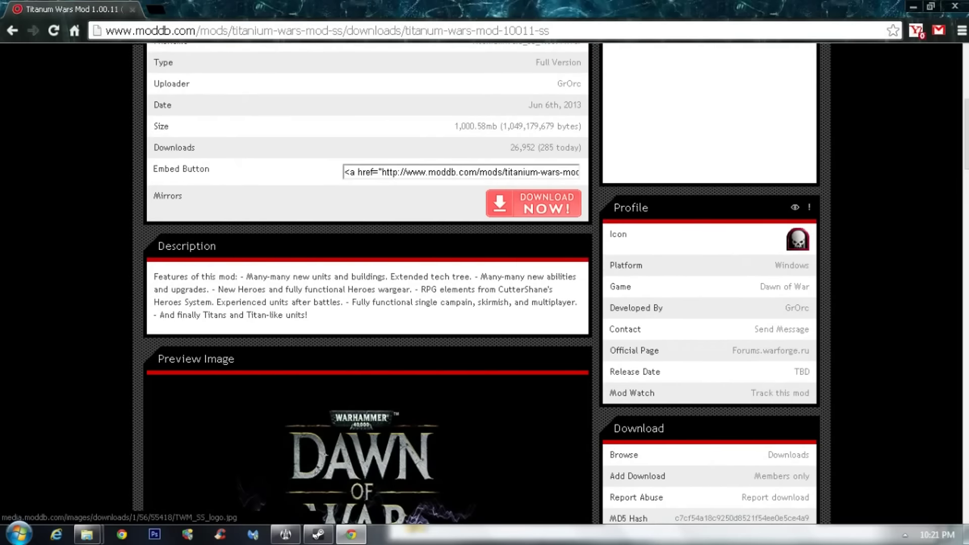
pyautogui.scroll(3, 367, 353)
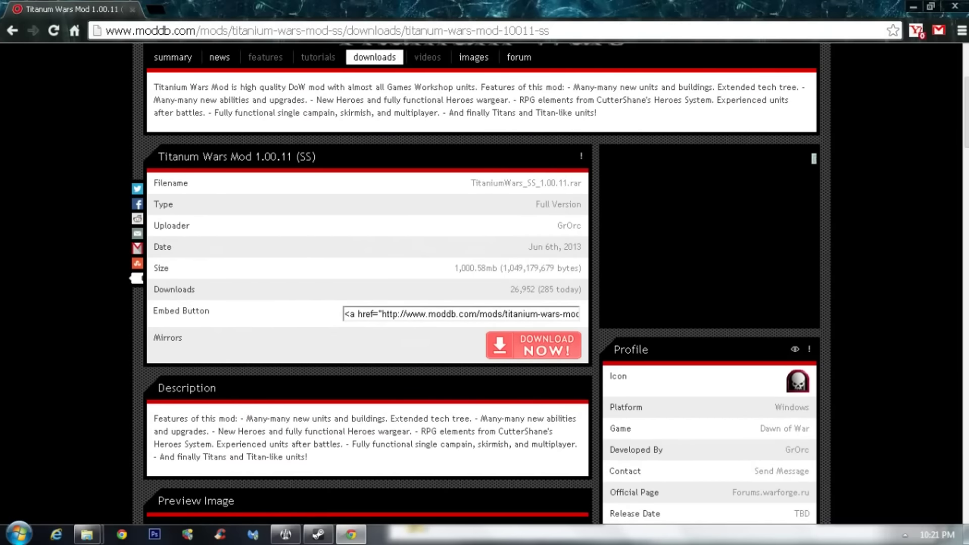
pyautogui.scroll(4, 368, 353)
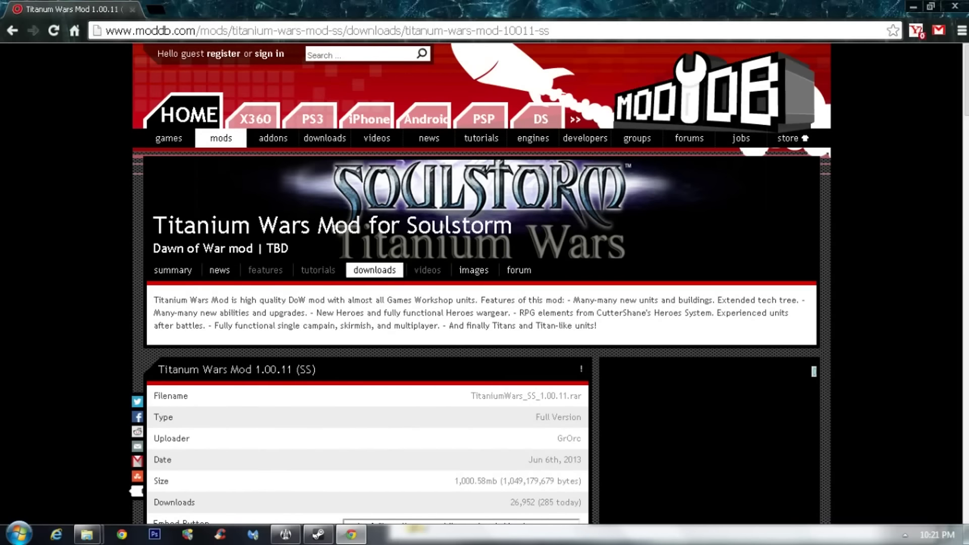
pyautogui.scroll(-5, 367, 353)
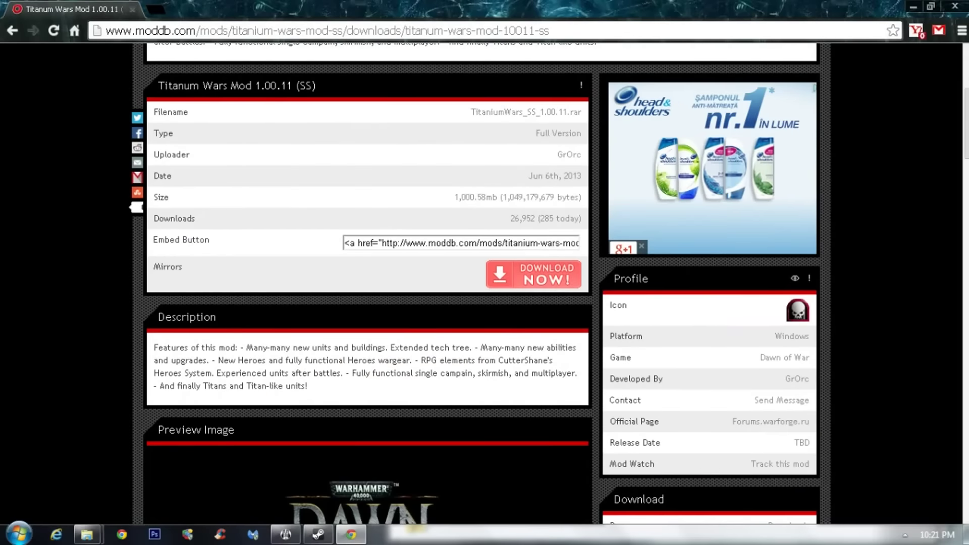
# - Go back to the latest downloads on the mod's summary page, and close the browser
pyautogui.click(12, 30)
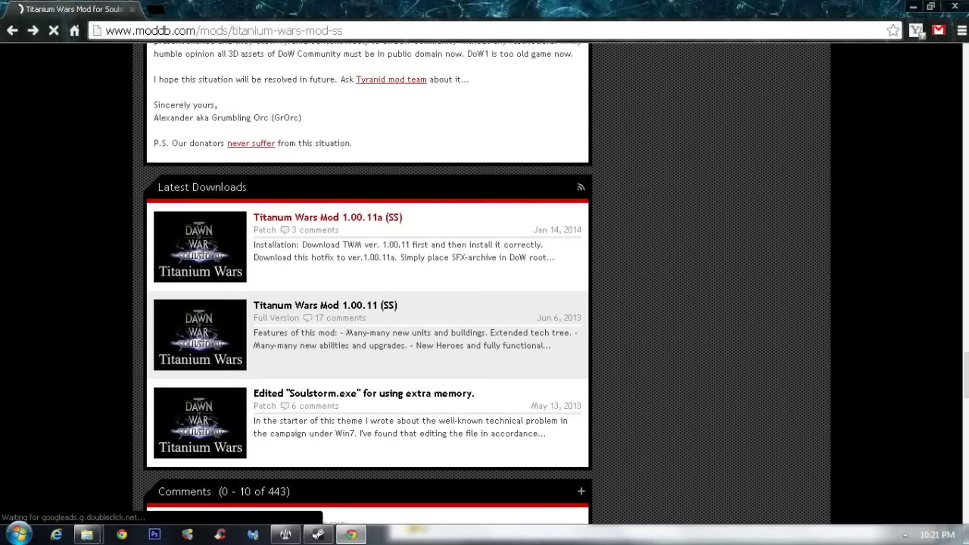
pyautogui.scroll(-1, 363, 322)
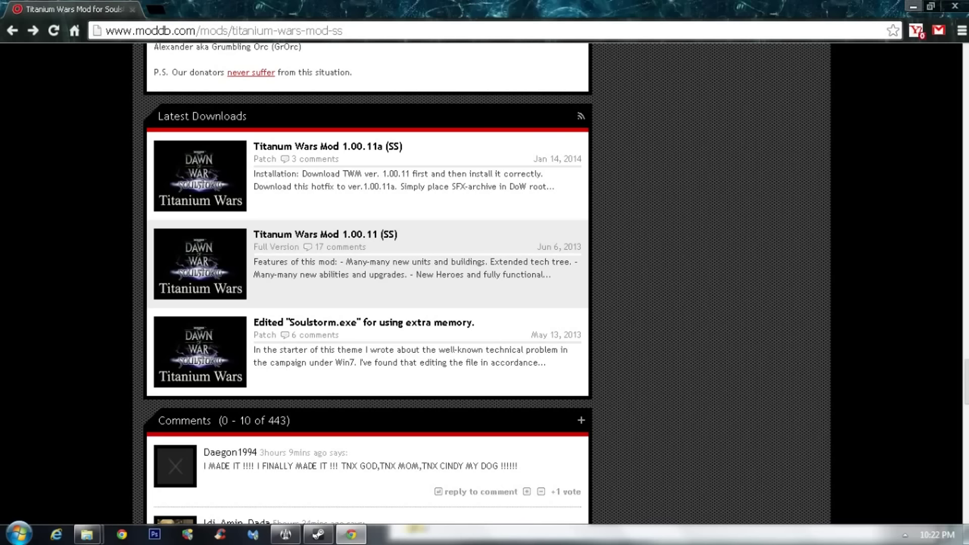
pyautogui.click(954, 6)
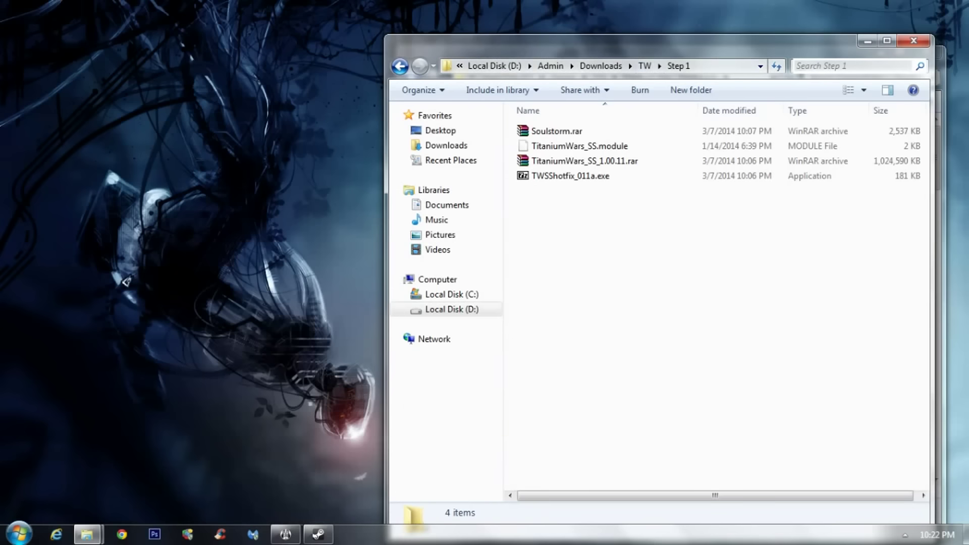
# - Move the Step 1 folder window aside and open 1.TitaniumWars_SS_1.00.11 inside TW's Step 2 folder
pyautogui.moveTo(606, 46); pyautogui.dragTo(376, 39)
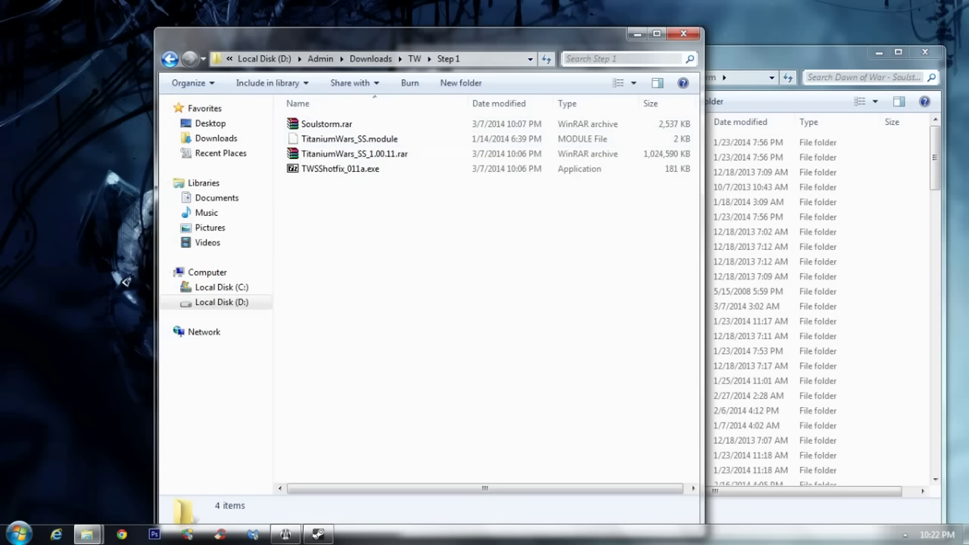
pyautogui.click(169, 59)
pyautogui.click(312, 138)
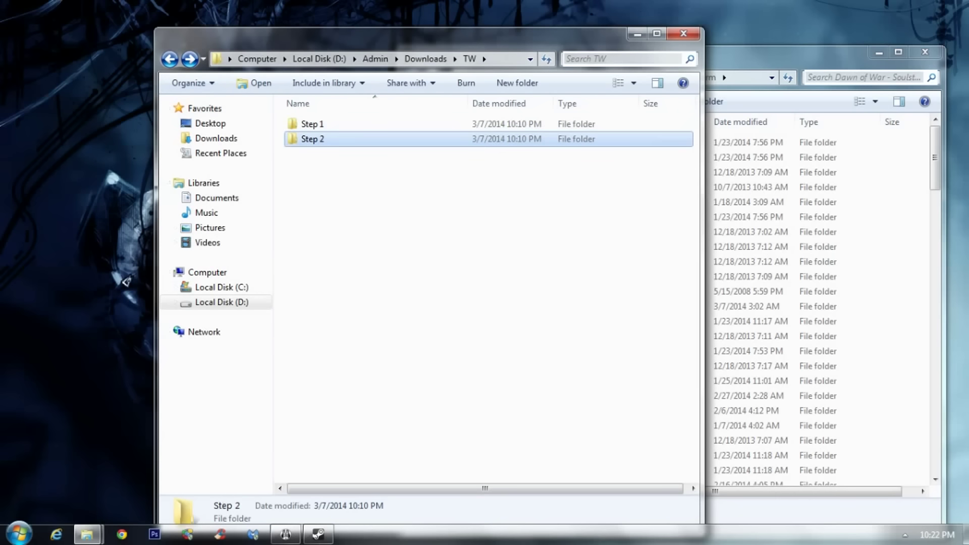
pyautogui.press('Return')
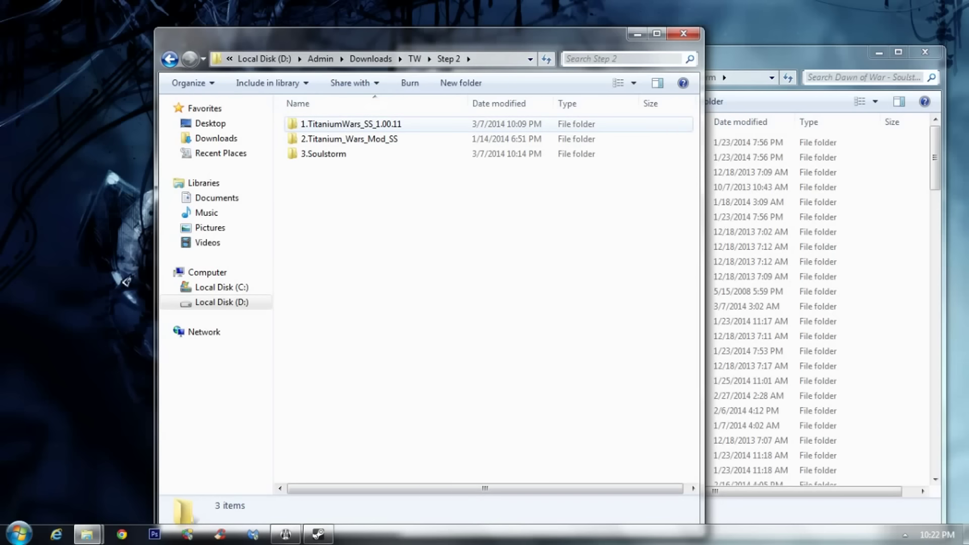
pyautogui.doubleClick(392, 126)
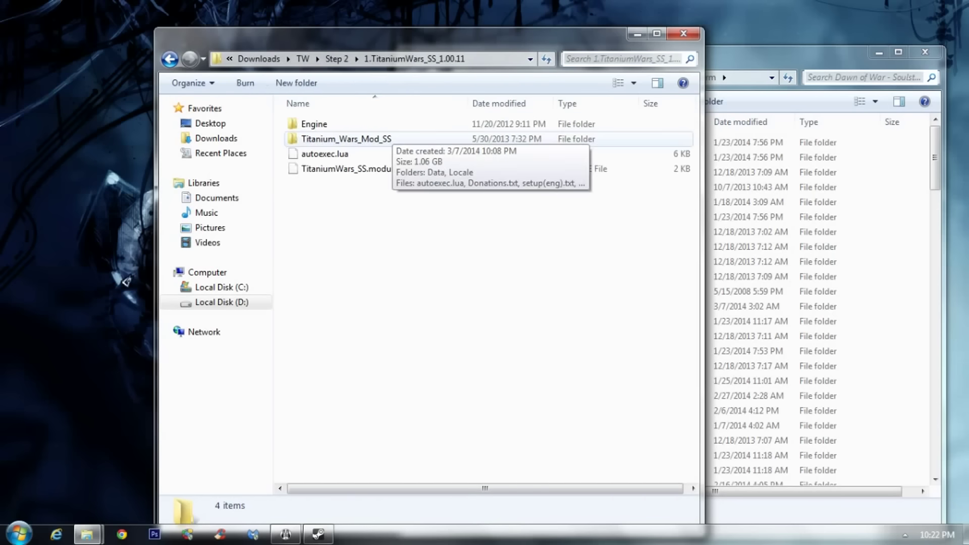
# - Copy Engine, Titanium_Wars_Mod_SS, autoexec.lua and TitaniumWars_SS.module into the Dawn of War - Soulstorm folder, and move the progress dialog aside
pyautogui.moveTo(407, 205); pyautogui.dragTo(322, 119)
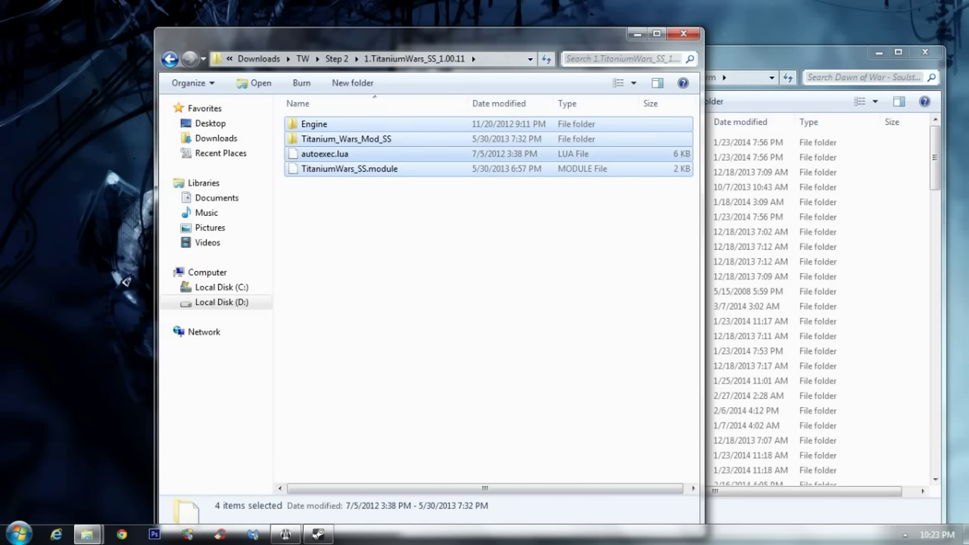
pyautogui.rightClick(370, 156)
pyautogui.click(405, 327)
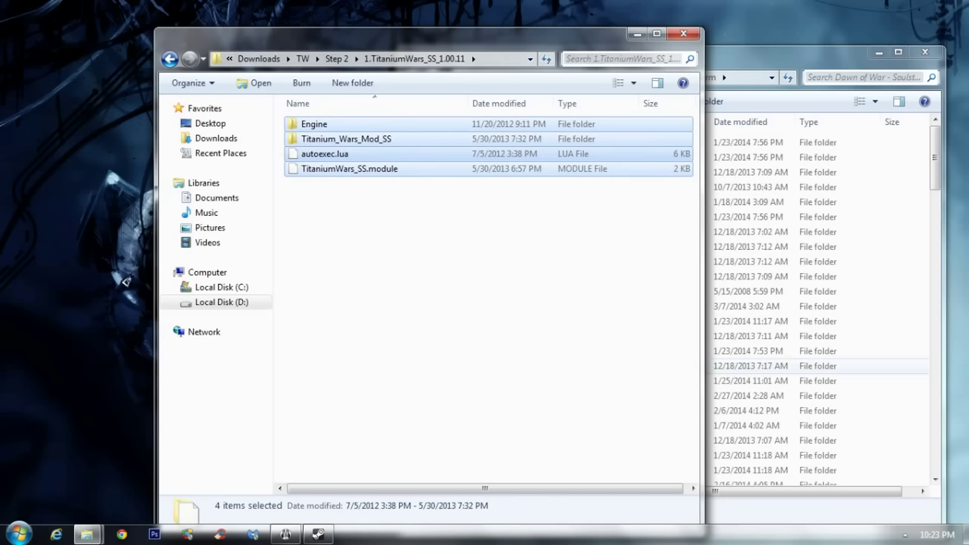
pyautogui.click(828, 58)
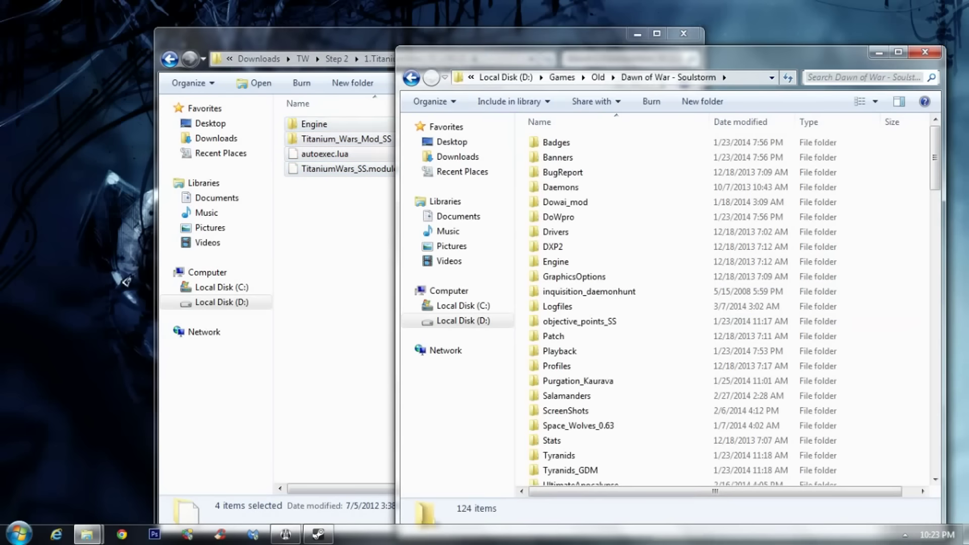
pyautogui.moveTo(767, 57); pyautogui.dragTo(706, 16)
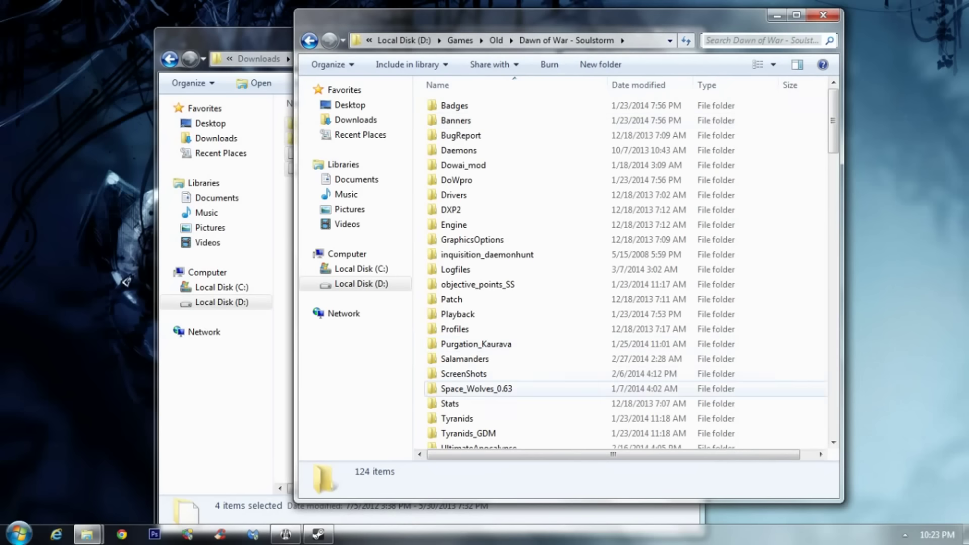
pyautogui.hscroll(1, 615, 270)
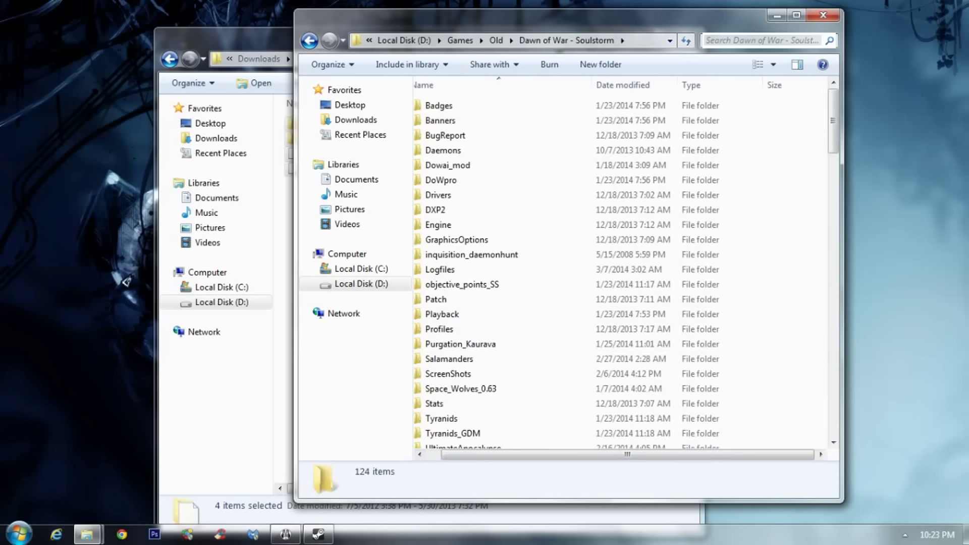
pyautogui.rightClick(798, 257)
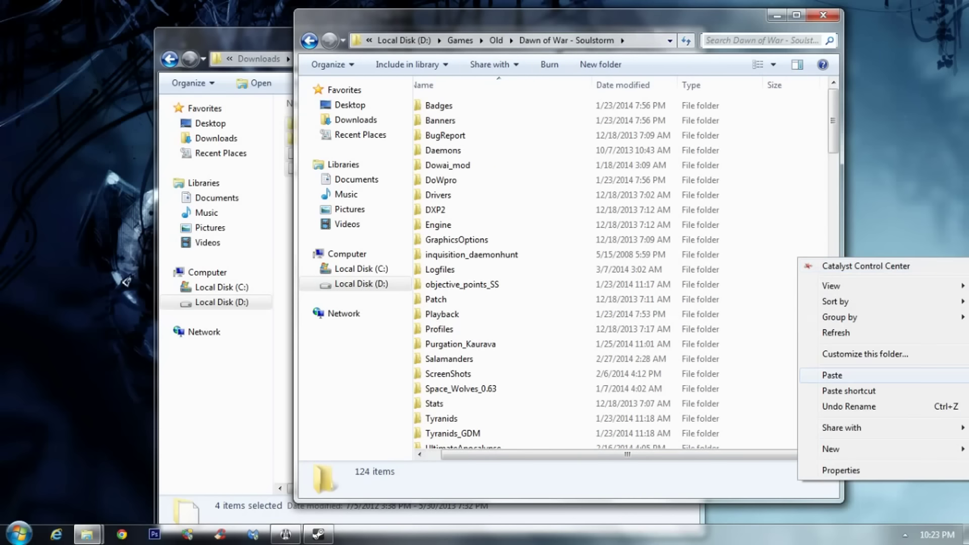
pyautogui.click(832, 375)
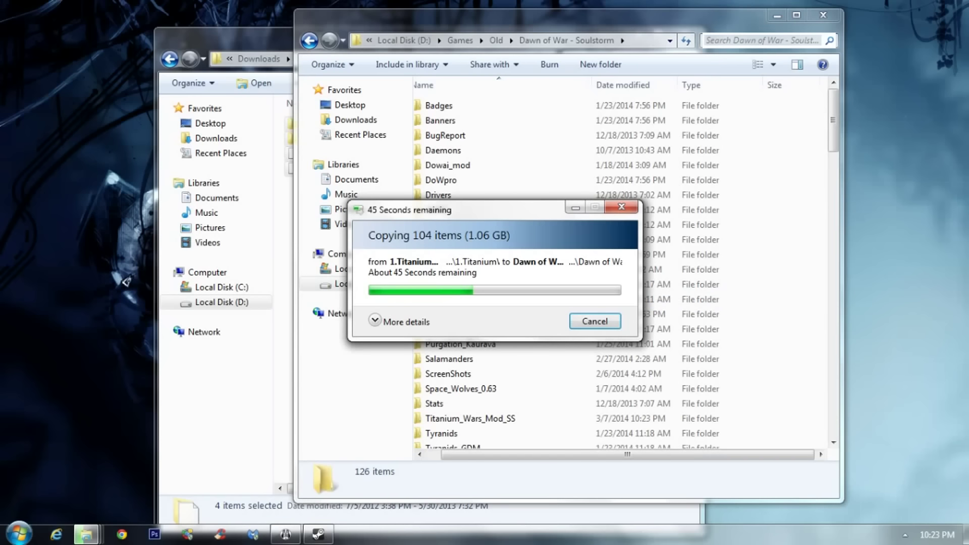
pyautogui.moveTo(480, 209); pyautogui.dragTo(582, 162)
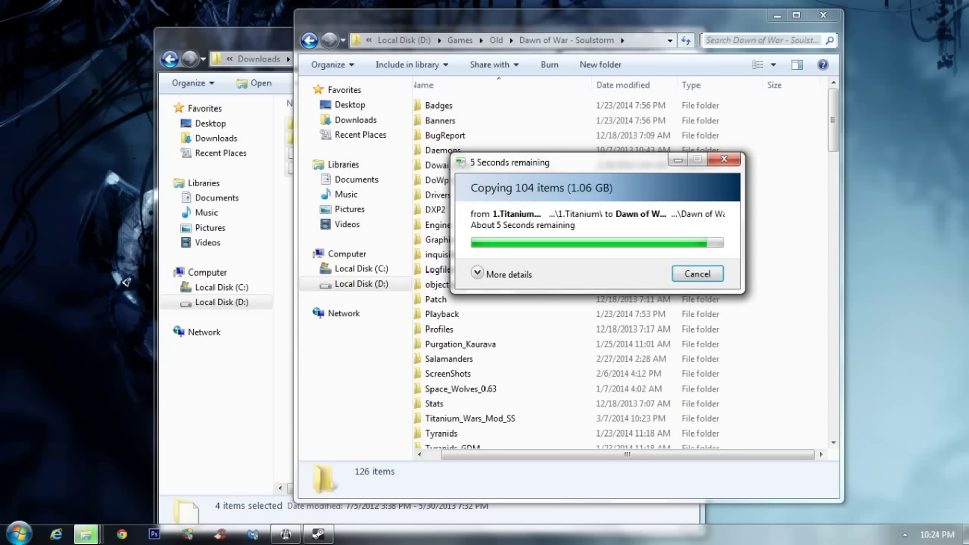
# - Switch to the mod files window and return from 1.TitaniumWars_SS_1.00.11 to the Step 2 folder
pyautogui.hotkey('alt', 'Tab')
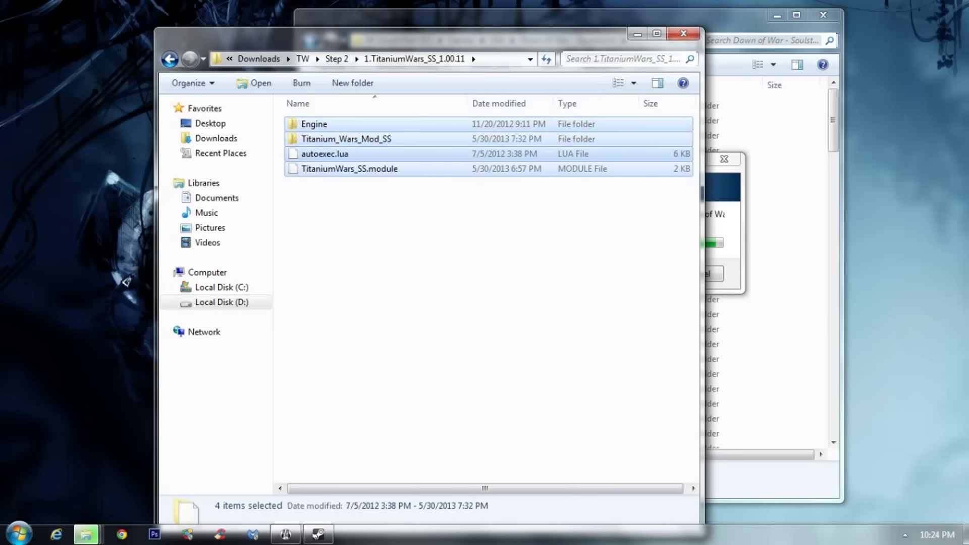
pyautogui.press('BackSpace')
pyautogui.press('Return')
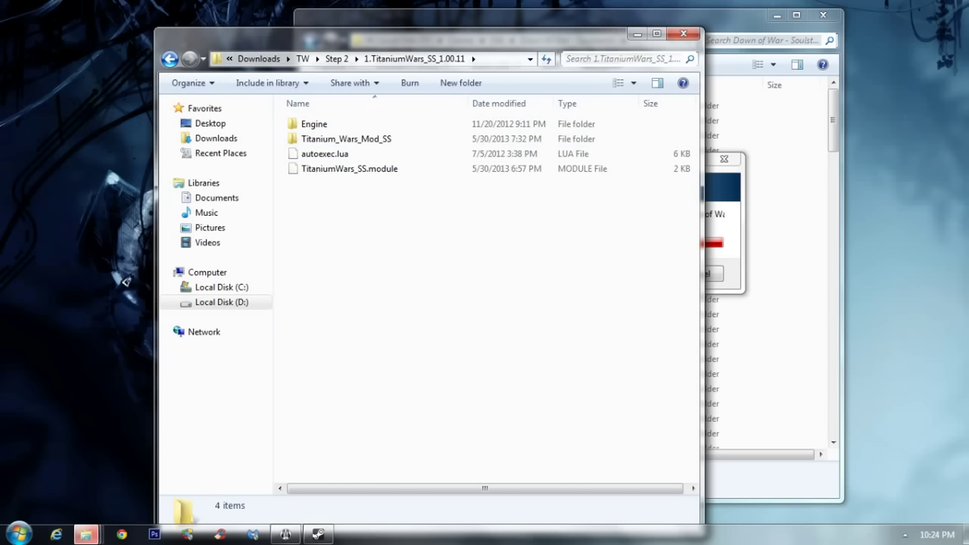
pyautogui.press('BackSpace')
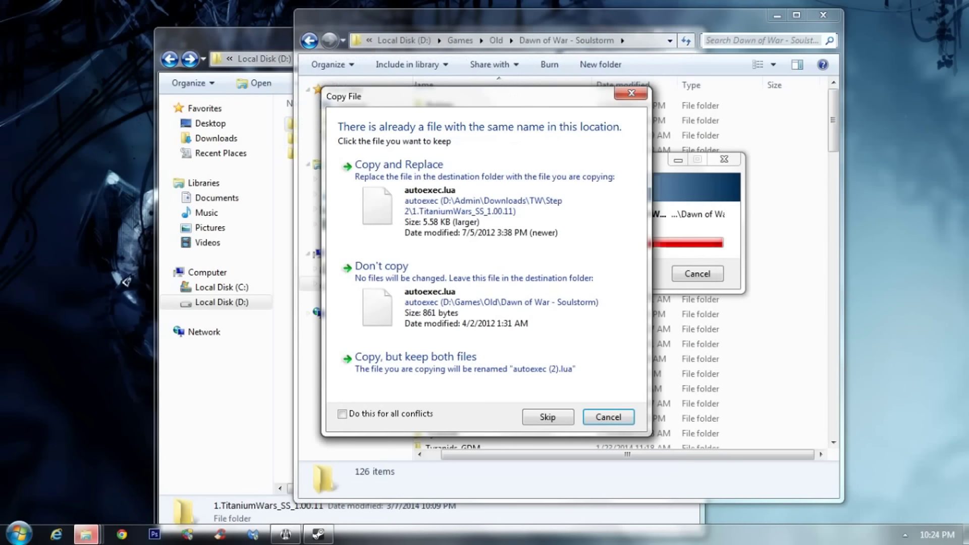
# - Replace autoexec.lua for all conflicts and merge the Engine folder for all current items in the game folder
pyautogui.click(342, 414)
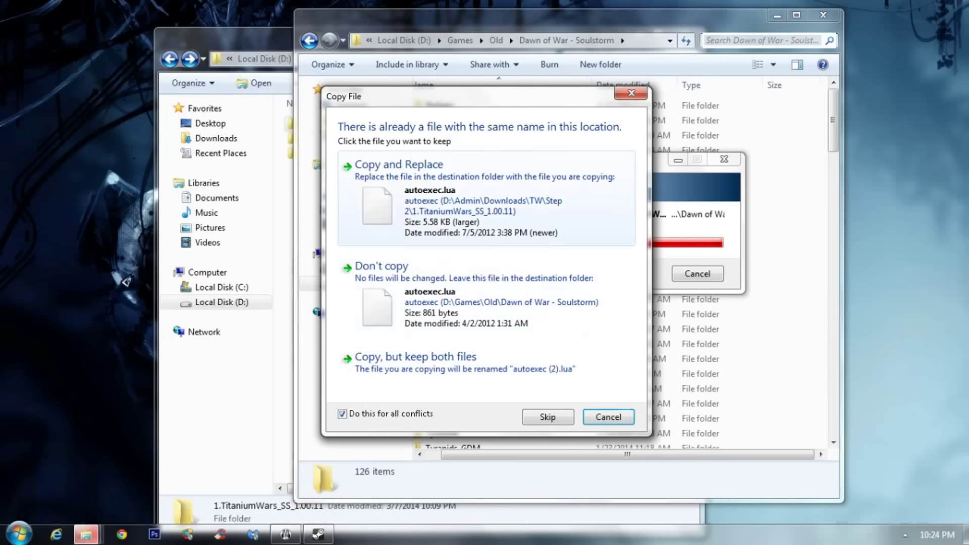
pyautogui.click(399, 164)
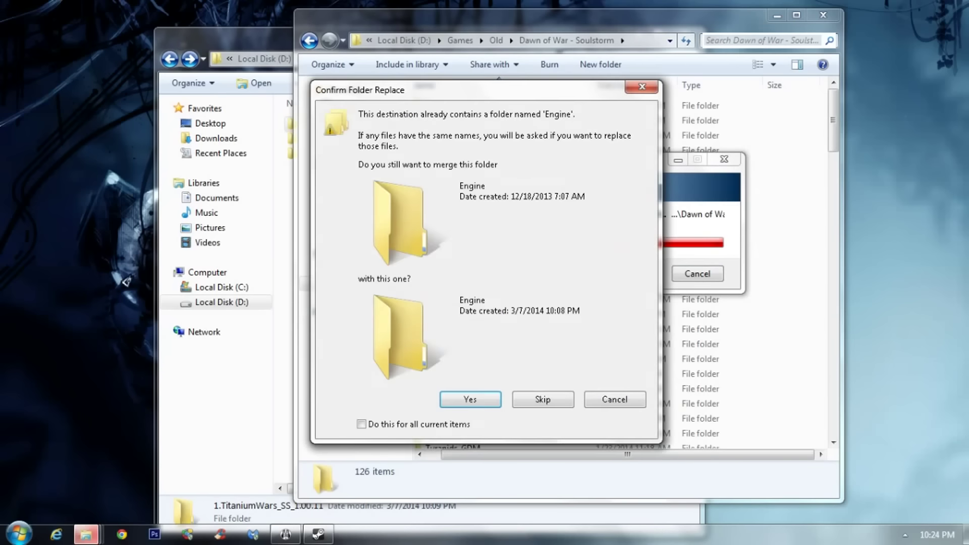
pyautogui.click(362, 424)
pyautogui.click(470, 399)
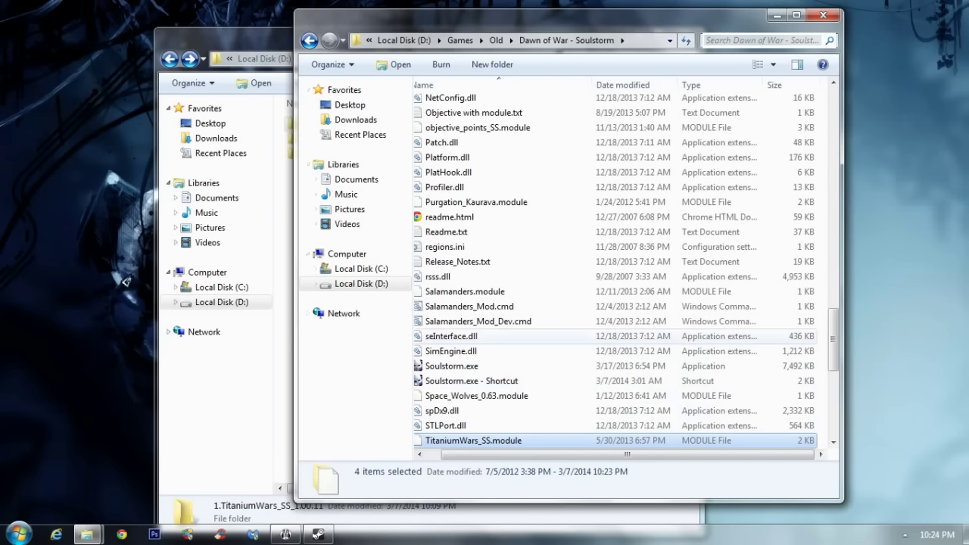
# - Copy Data and TWM_SS_Change_Log.txt from Step 2's 2.Titanium_Wars_Mod_SS folder into the Dawn of War - Soulstorm folder
pyautogui.click(216, 374)
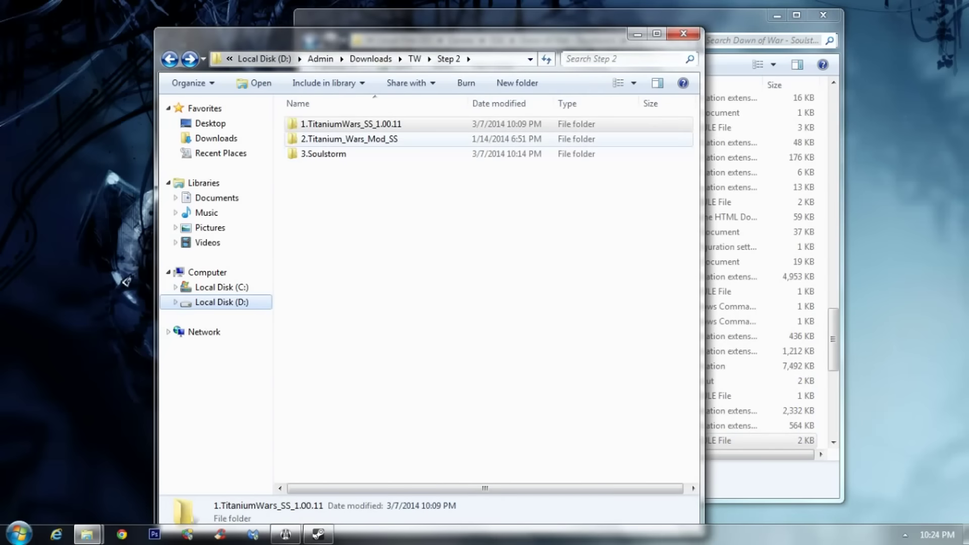
pyautogui.doubleClick(353, 139)
pyautogui.moveTo(387, 178); pyautogui.dragTo(320, 122)
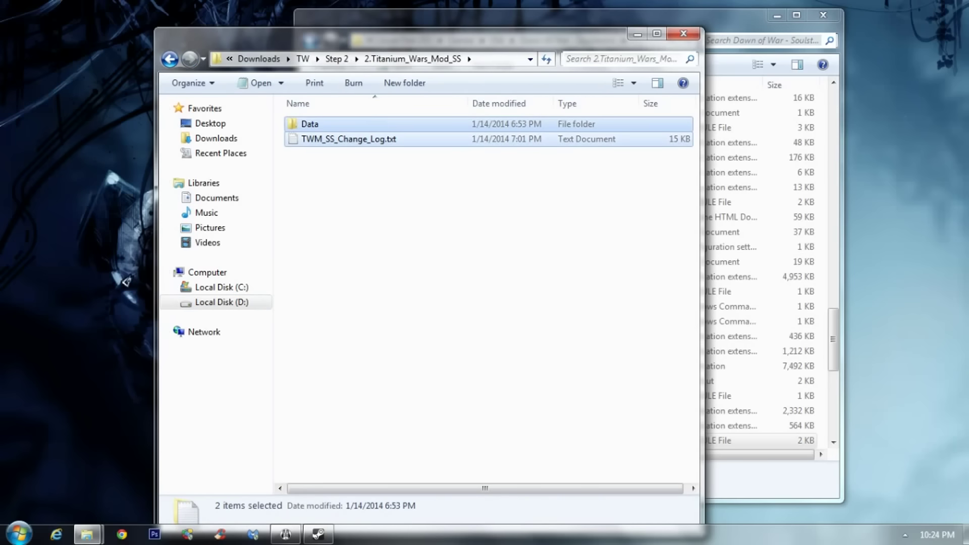
pyautogui.rightClick(303, 127)
pyautogui.click(326, 348)
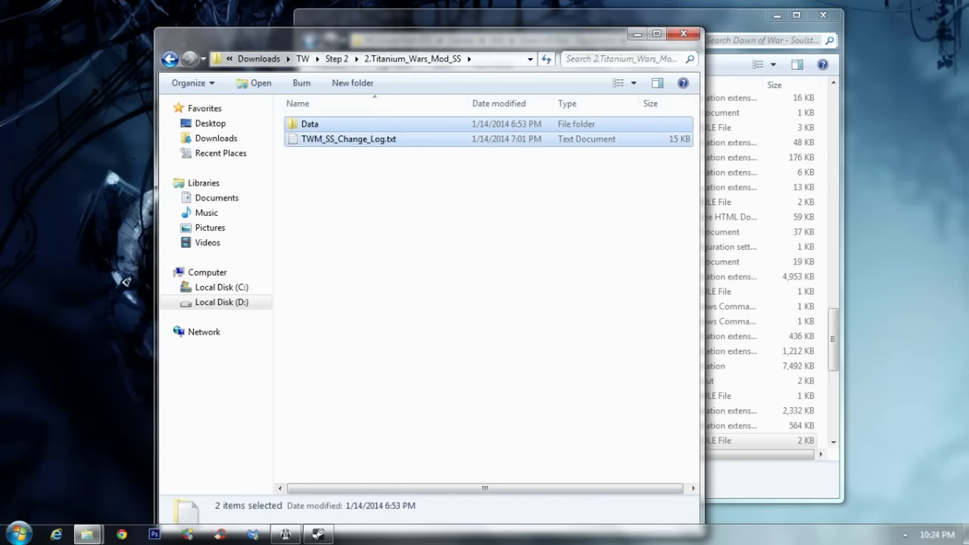
pyautogui.click(833, 278)
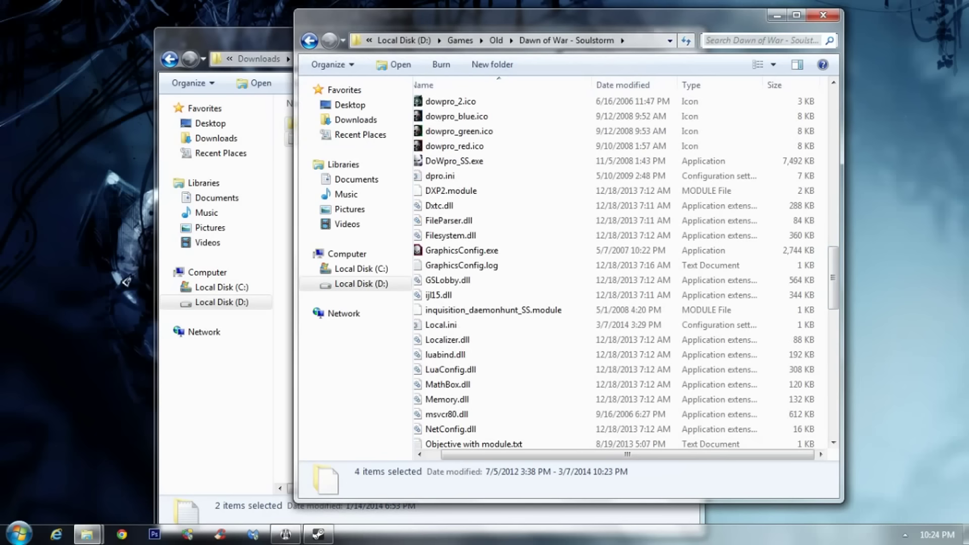
pyautogui.click(823, 252)
pyautogui.rightClick(822, 252)
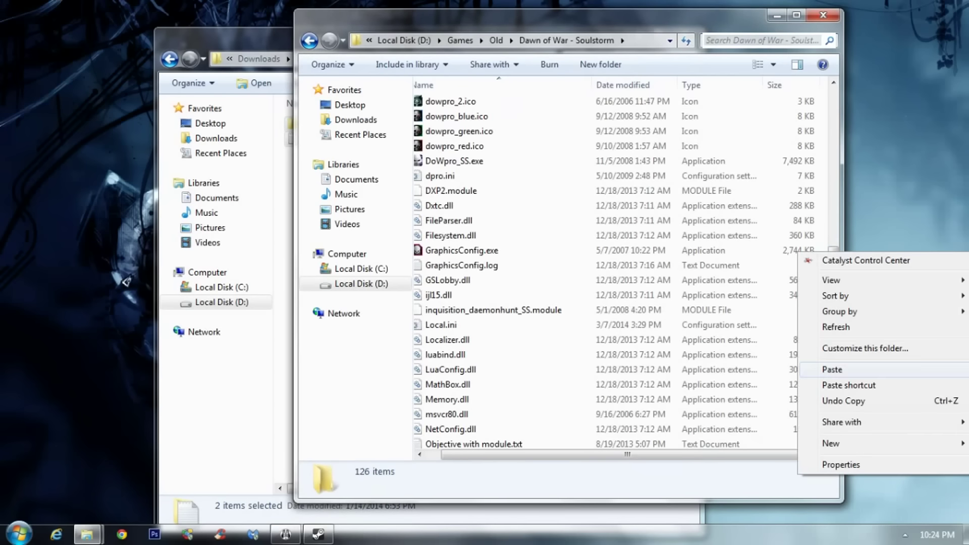
pyautogui.click(832, 370)
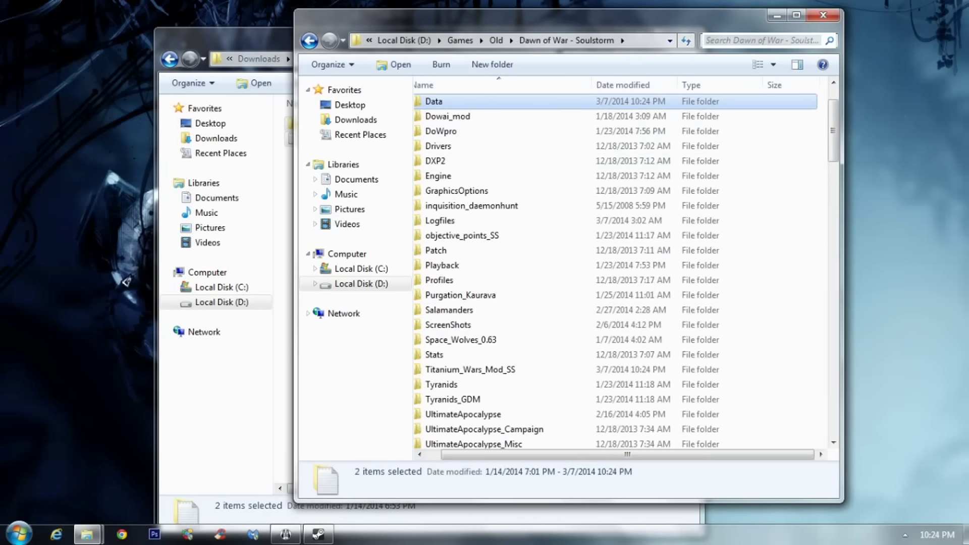
# - Cut the pasted Data and TWM_SS_Change_Log.txt from the game folder and paste them into its Titanium_Wars_Mod_SS subfolder
pyautogui.rightClick(452, 100)
pyautogui.click(505, 302)
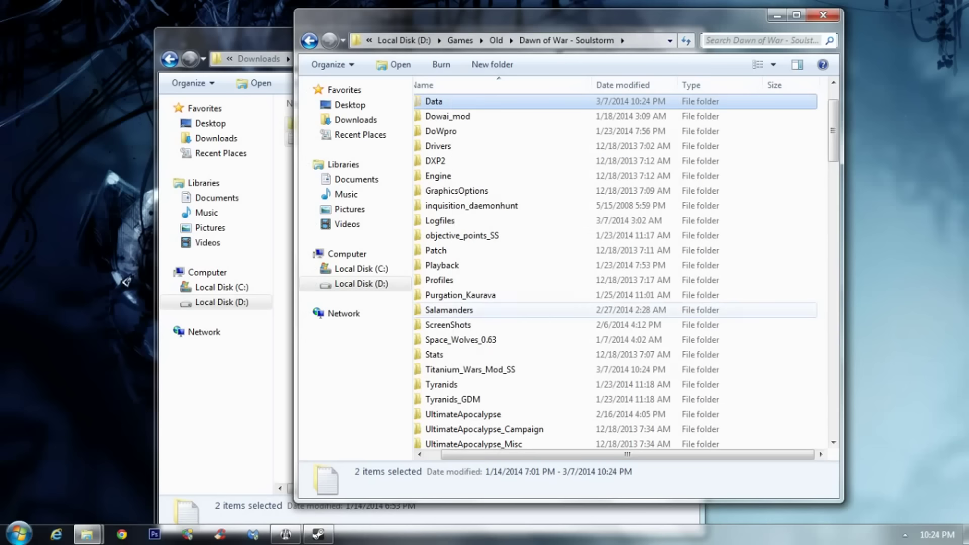
pyautogui.click(227, 37)
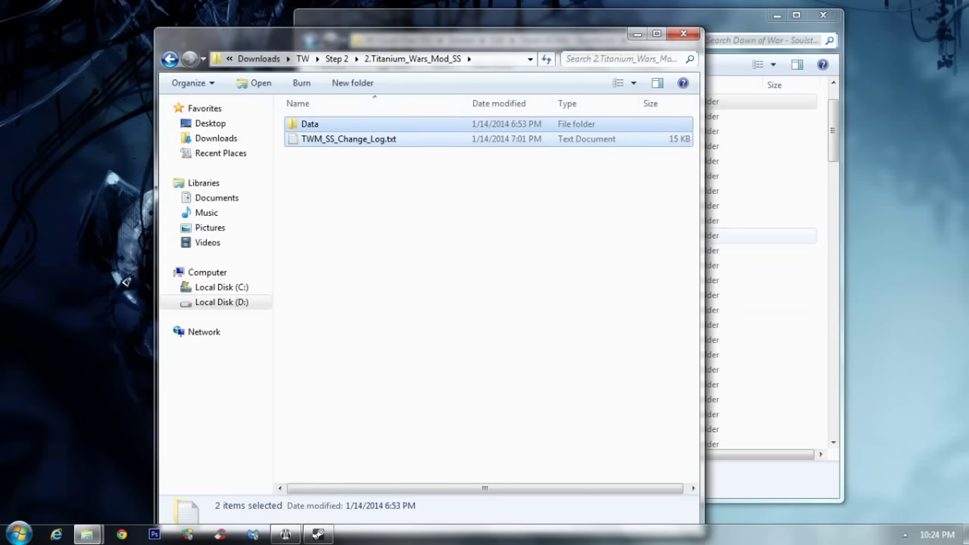
pyautogui.hotkey('alt', 'Tab')
pyautogui.scroll(-4, 505, 291)
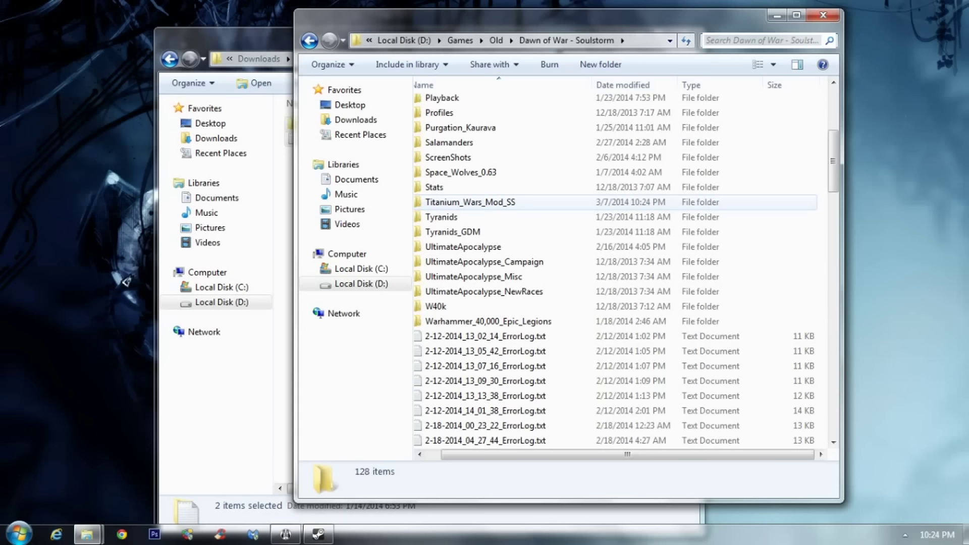
pyautogui.doubleClick(467, 202)
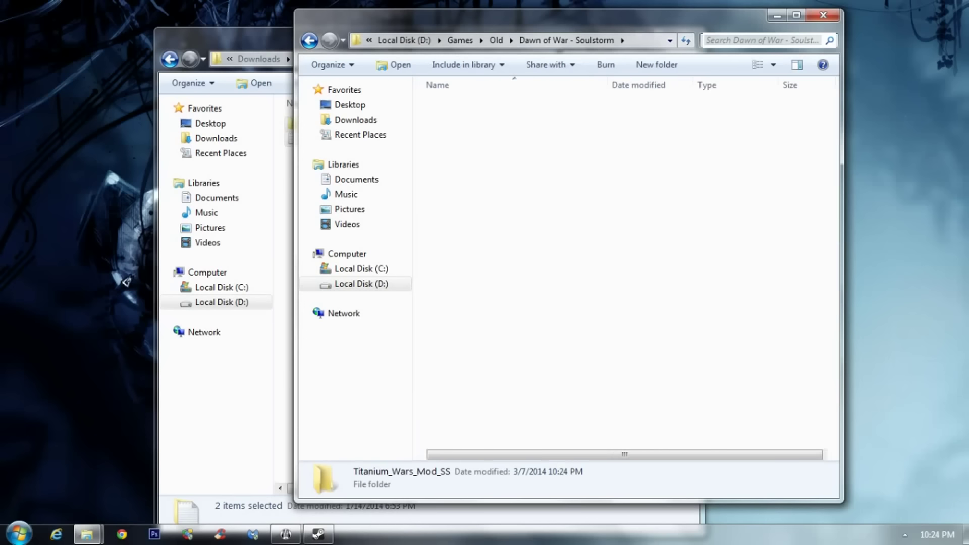
pyautogui.rightClick(531, 148)
pyautogui.click(560, 270)
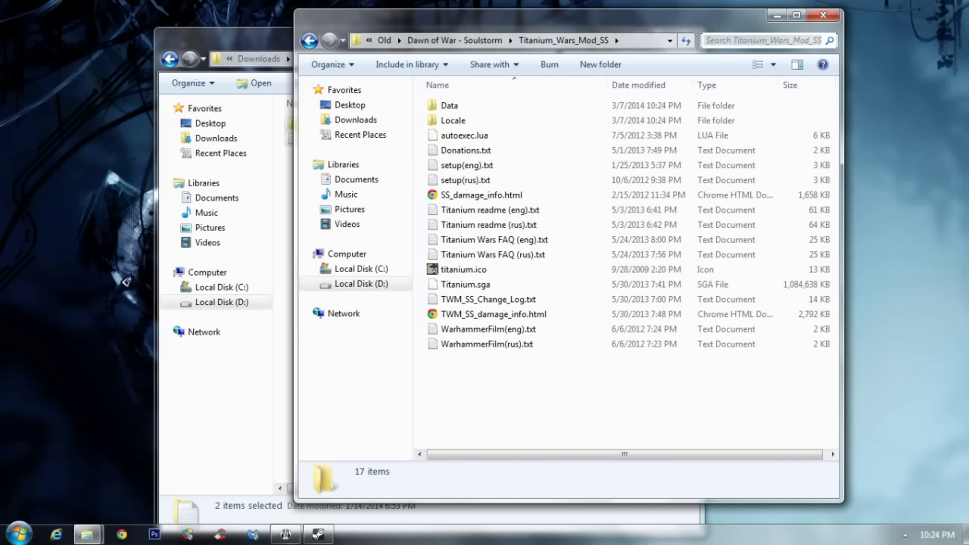
# - Merge all conflicting folders and replace the older TWM_SS_Change_Log.txt, applying the choice to all conflicts
pyautogui.click(361, 424)
pyautogui.click(469, 399)
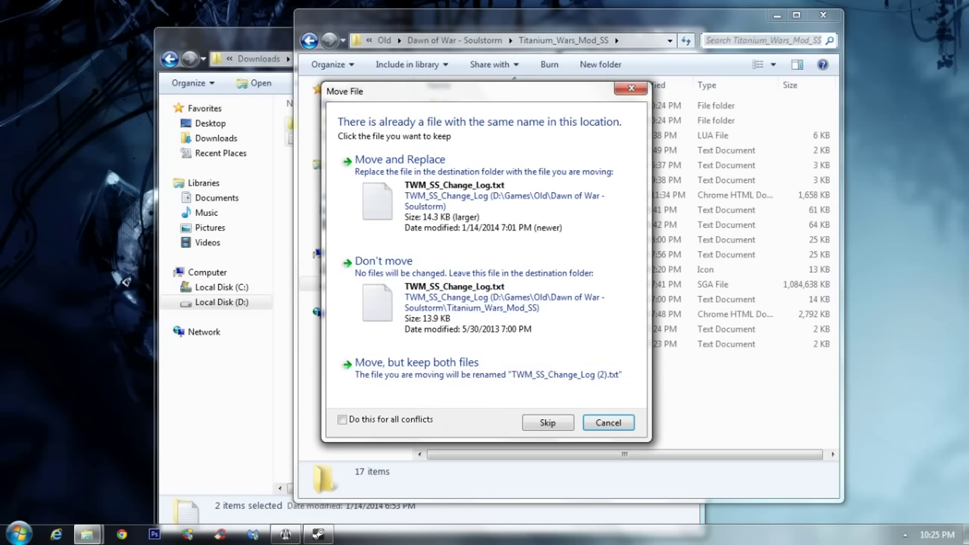
pyautogui.click(343, 419)
pyautogui.click(486, 194)
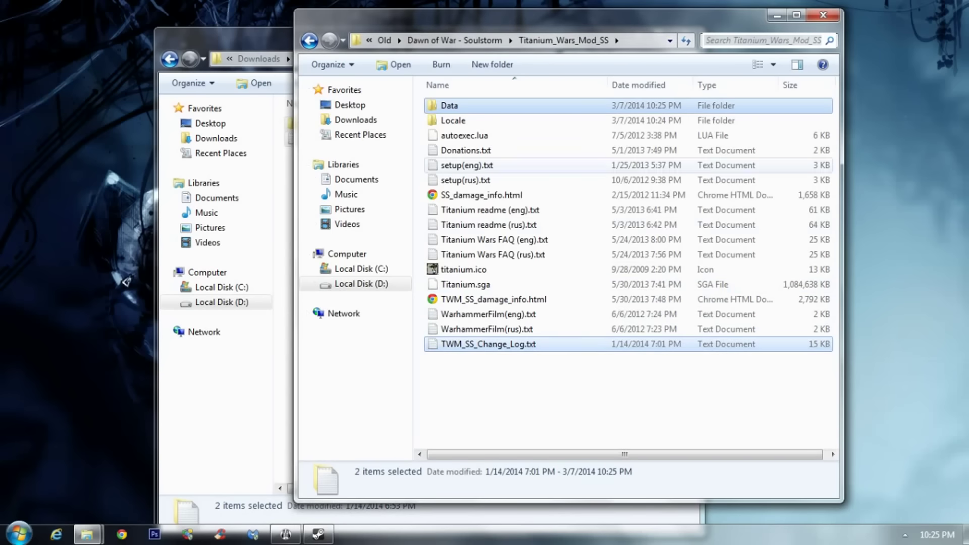
# - Go back to the Step 2 folder, open 3.Soulstorm and copy Soulstorm.exe
pyautogui.click(169, 59)
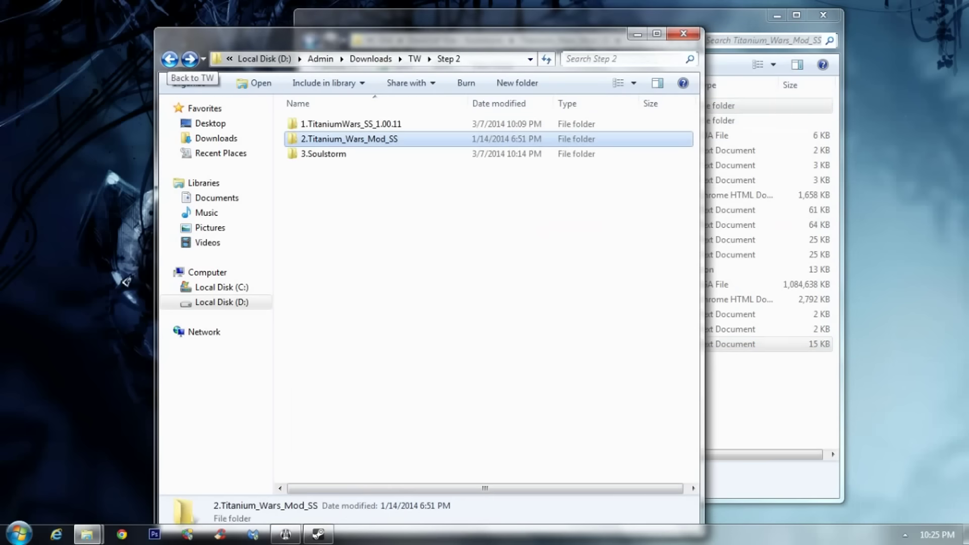
pyautogui.doubleClick(323, 154)
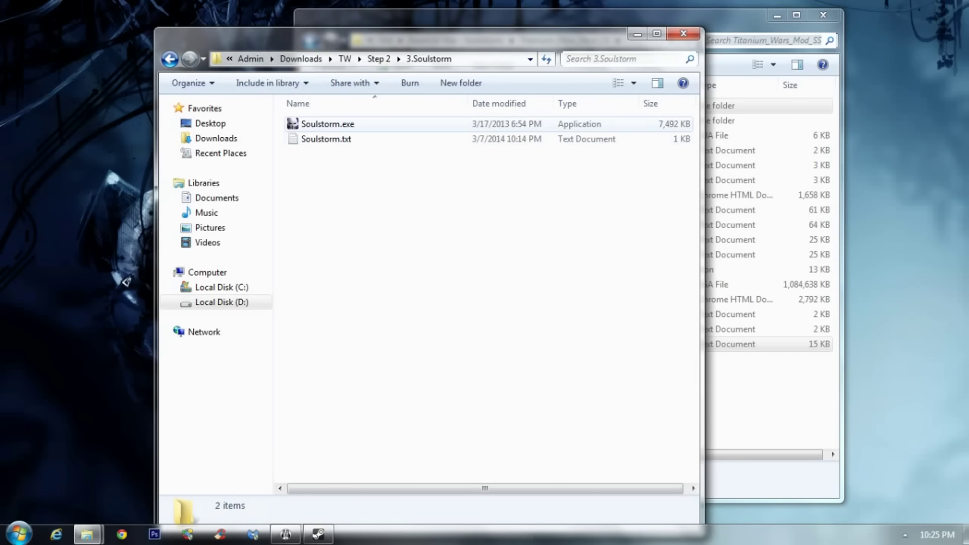
pyautogui.click(327, 124)
pyautogui.rightClick(348, 127)
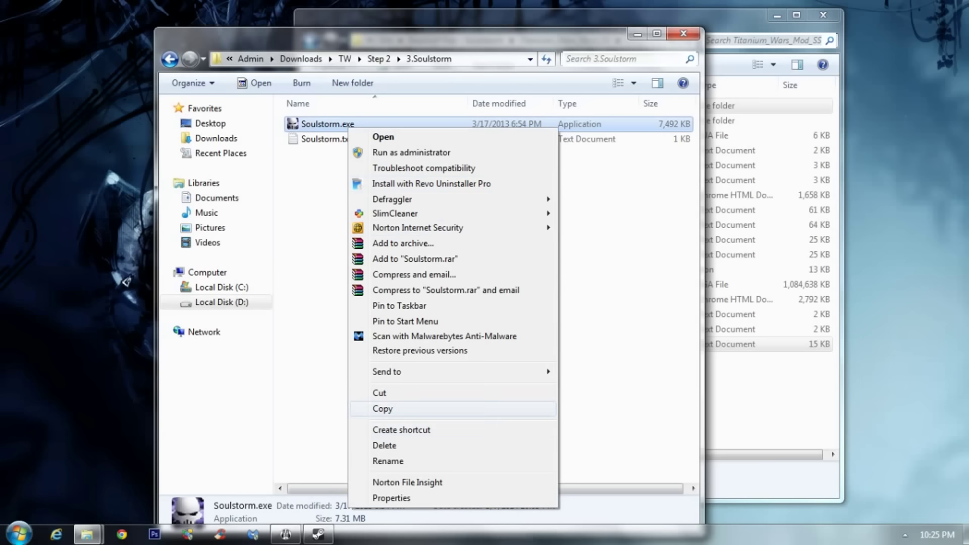
pyautogui.click(383, 409)
# - Switch to the game window and return from Titanium_Wars_Mod_SS to the loose files of the Dawn of War - Soulstorm folder
pyautogui.hotkey('alt', 'Tab')
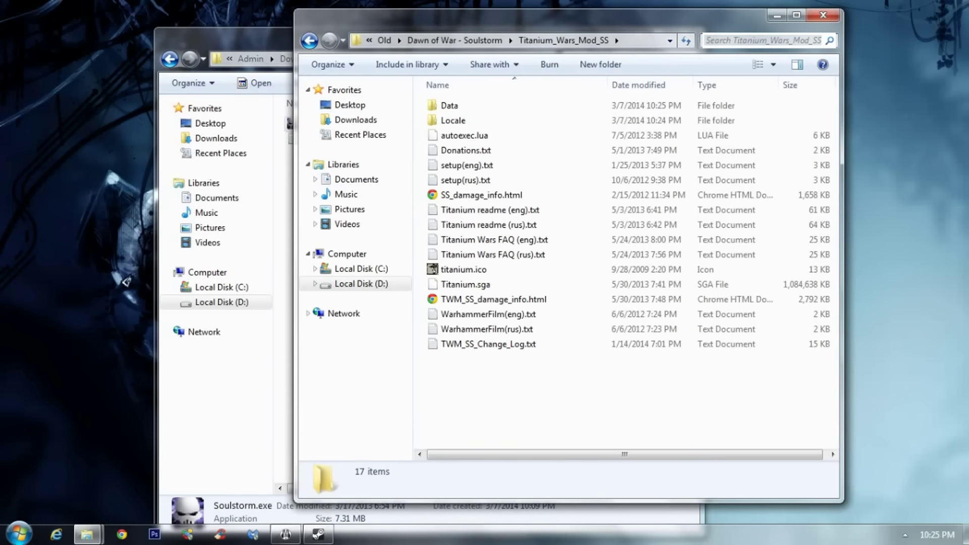
pyautogui.press('BackSpace')
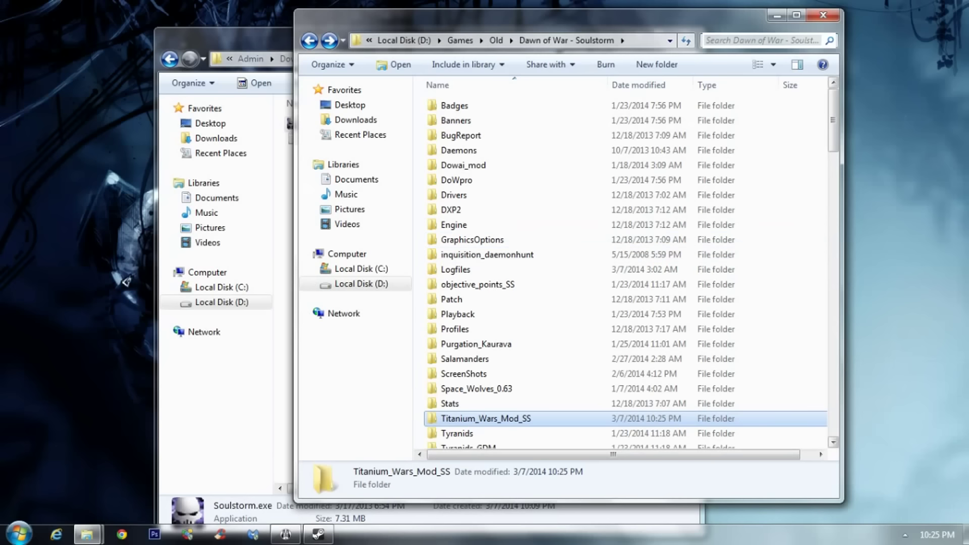
pyautogui.rightClick(829, 251)
pyautogui.press('Escape')
pyautogui.moveTo(832, 120); pyautogui.dragTo(832, 257)
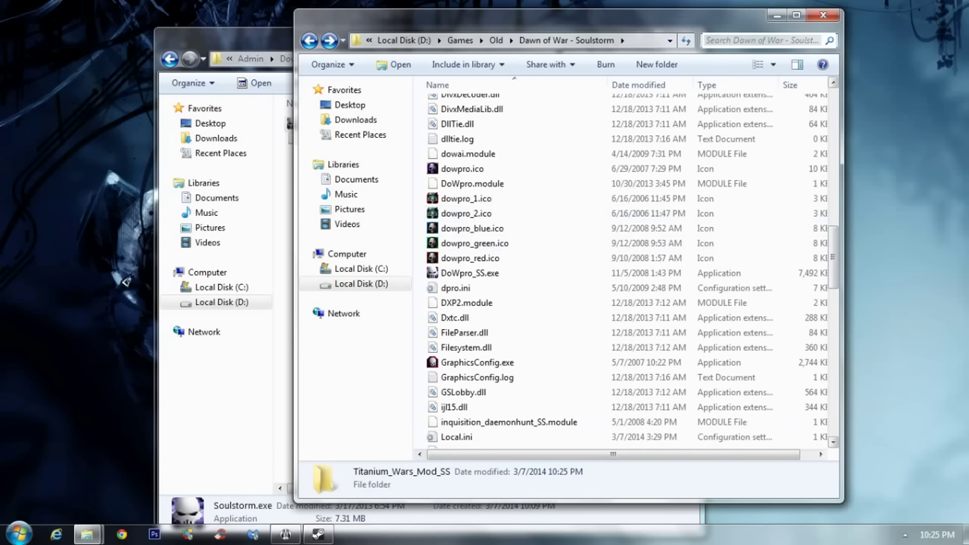
pyautogui.rightClick(832, 201)
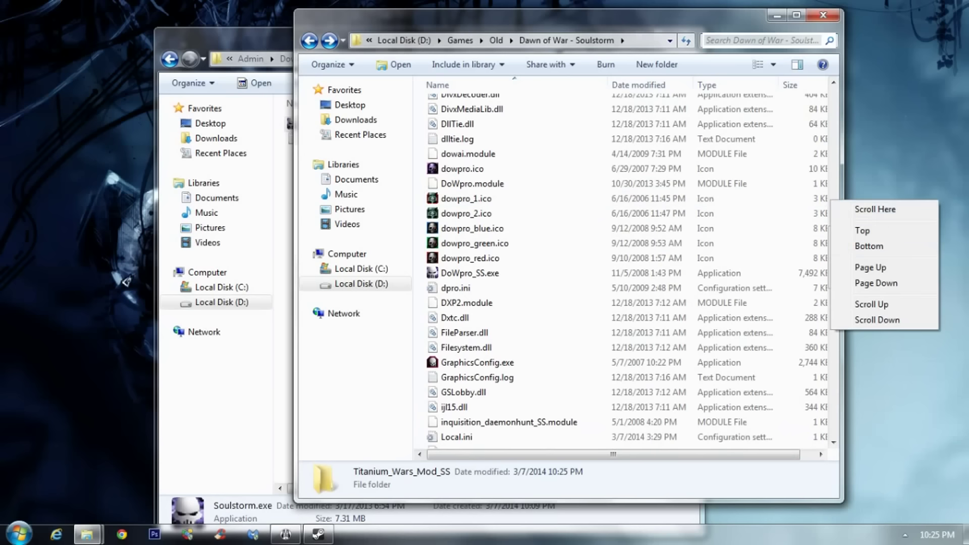
# - Maximize the game folder window, paste Soulstorm.exe over the existing file, and restore the window's size
pyautogui.press('super+Up')
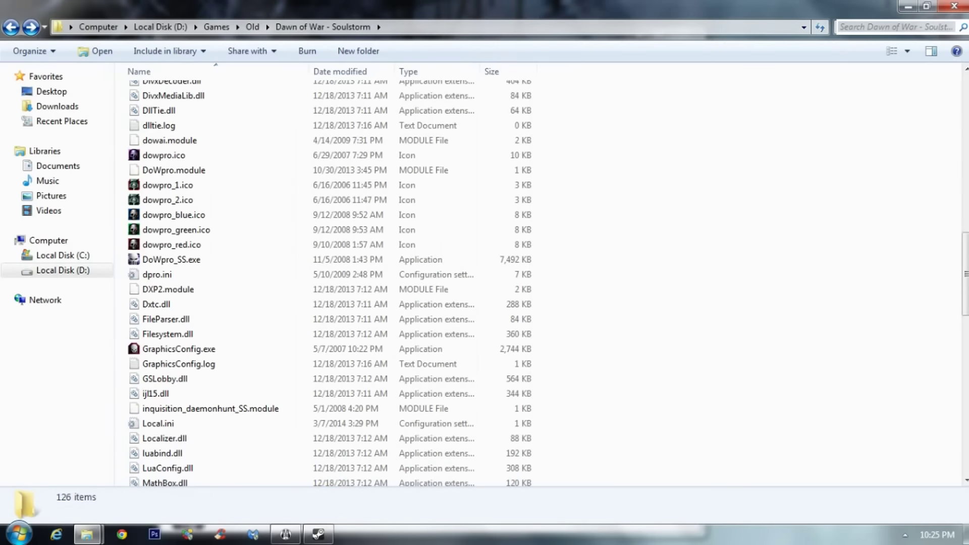
pyautogui.rightClick(797, 199)
pyautogui.rightClick(676, 213)
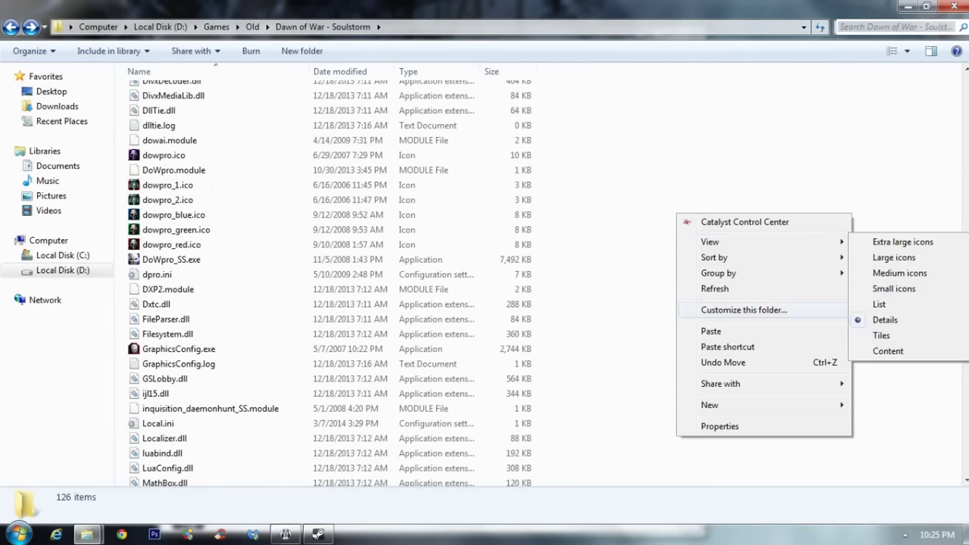
pyautogui.press('Escape')
pyautogui.click(454, 200)
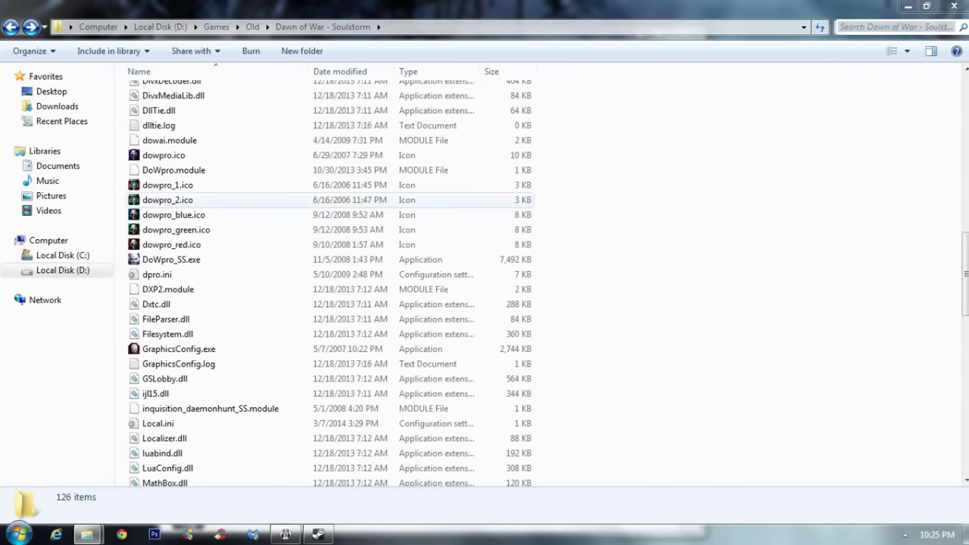
pyautogui.scroll(-3, 454, 273)
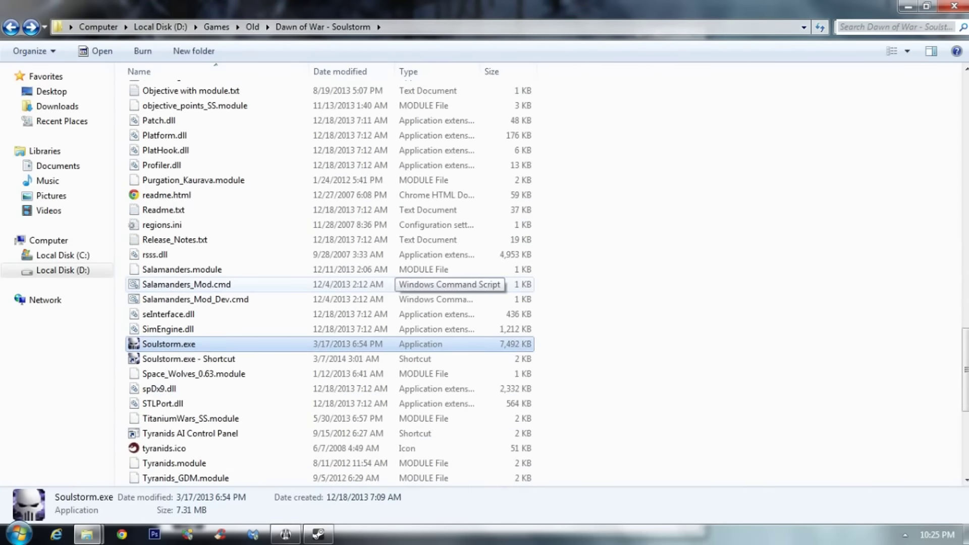
pyautogui.moveTo(525, 6); pyautogui.dragTo(524, 20)
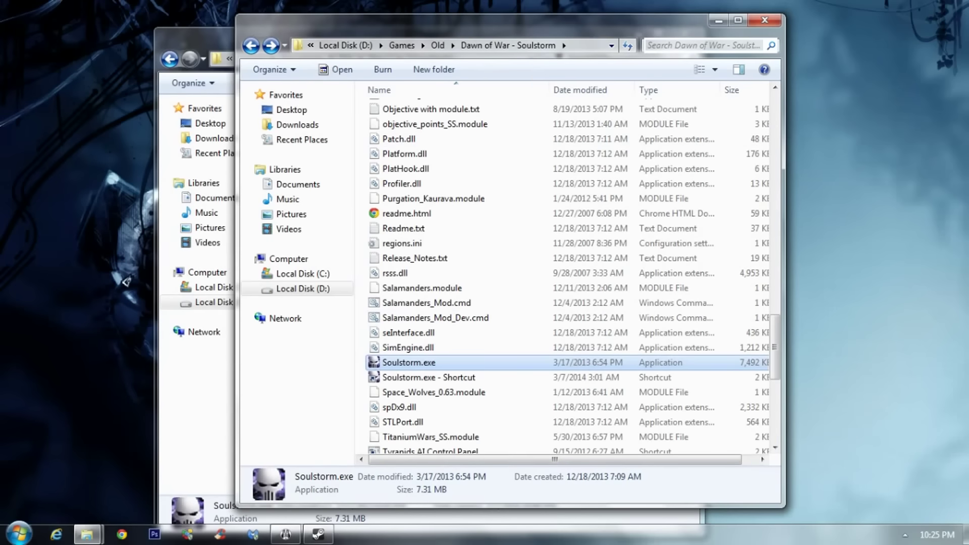
# - Open Soulstorm.txt from the 3.Soulstorm folder and move the game folder window beside the note
pyautogui.rightClick(431, 362)
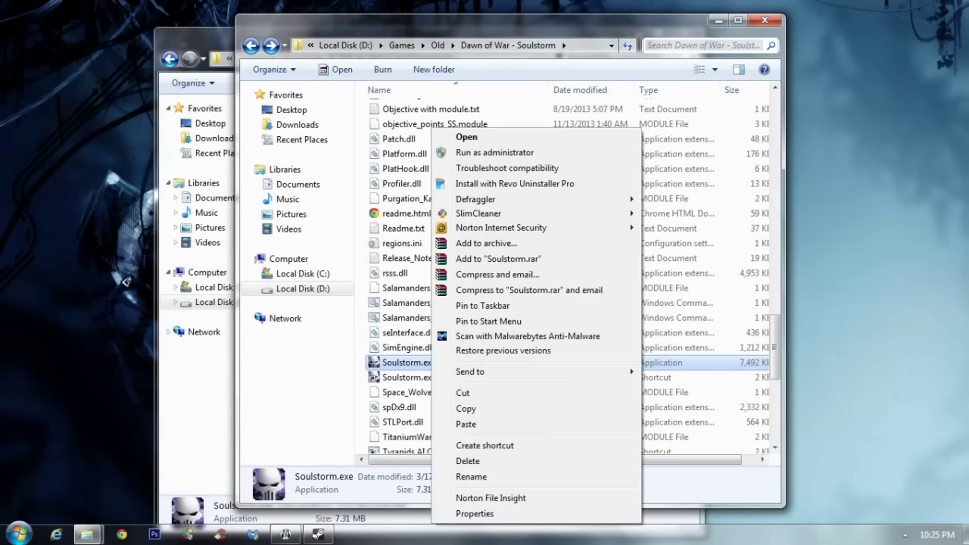
pyautogui.hotkey('alt', 'Tab')
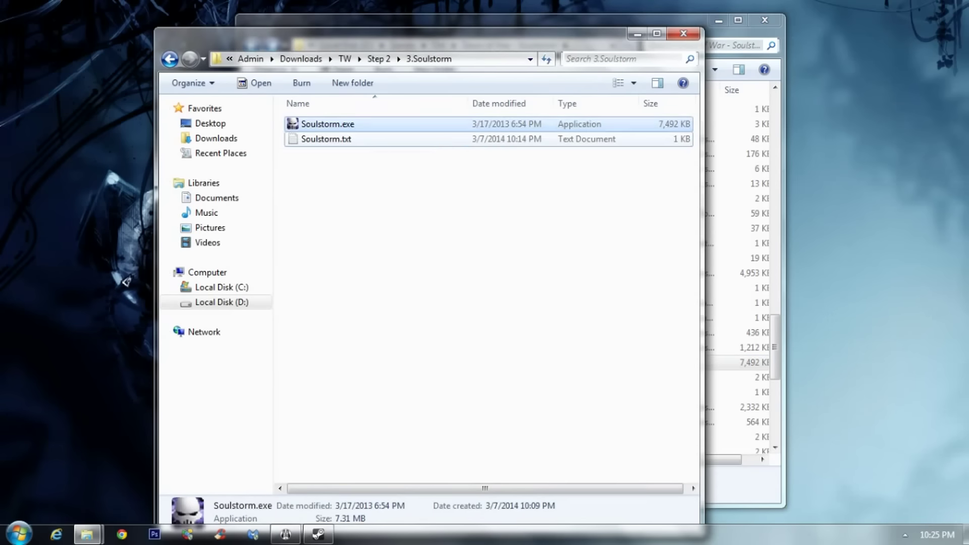
pyautogui.press('Down')
pyautogui.press('Return')
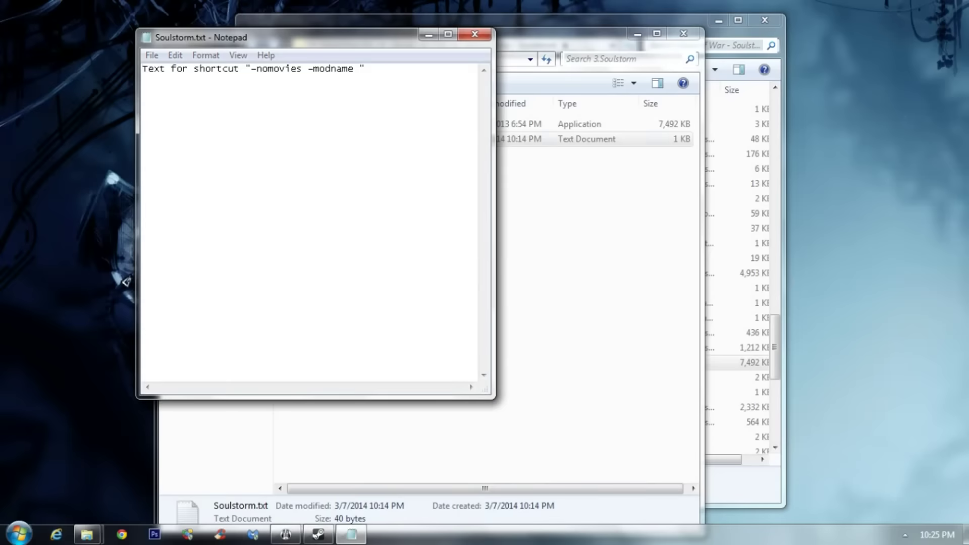
pyautogui.moveTo(606, 20); pyautogui.dragTo(810, 42)
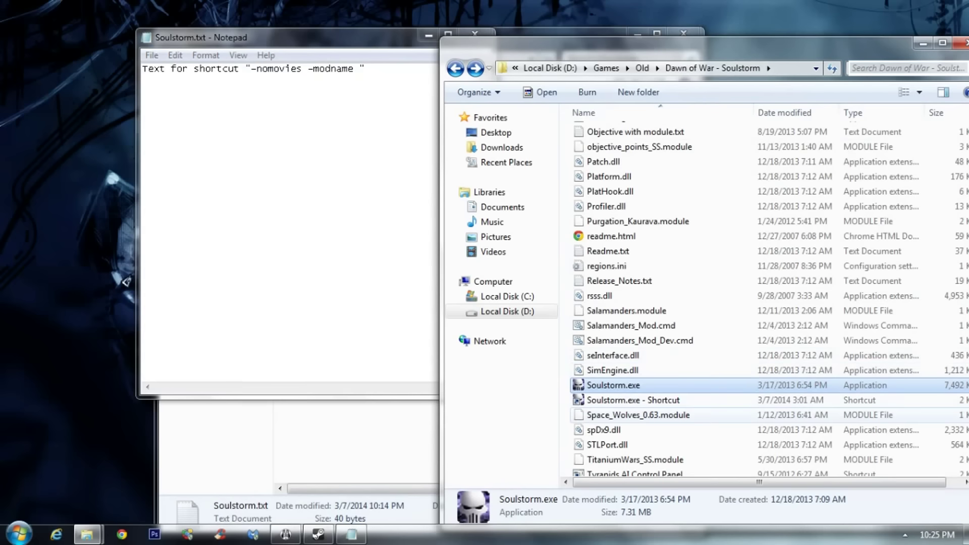
# - Open the properties of the Soulstorm.exe shortcut, move the dialog beside the note, and enter its Target line
pyautogui.click(621, 399)
pyautogui.rightClick(621, 399)
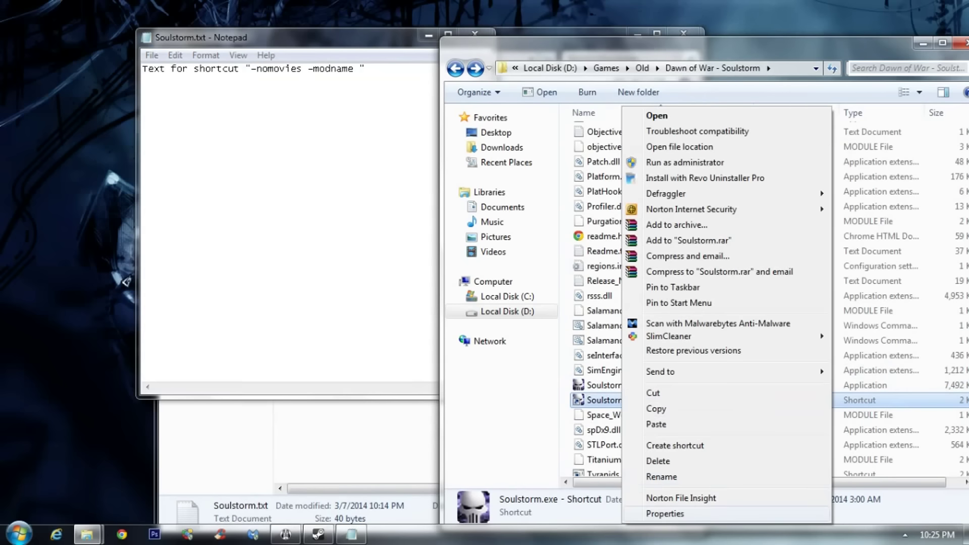
pyautogui.click(665, 513)
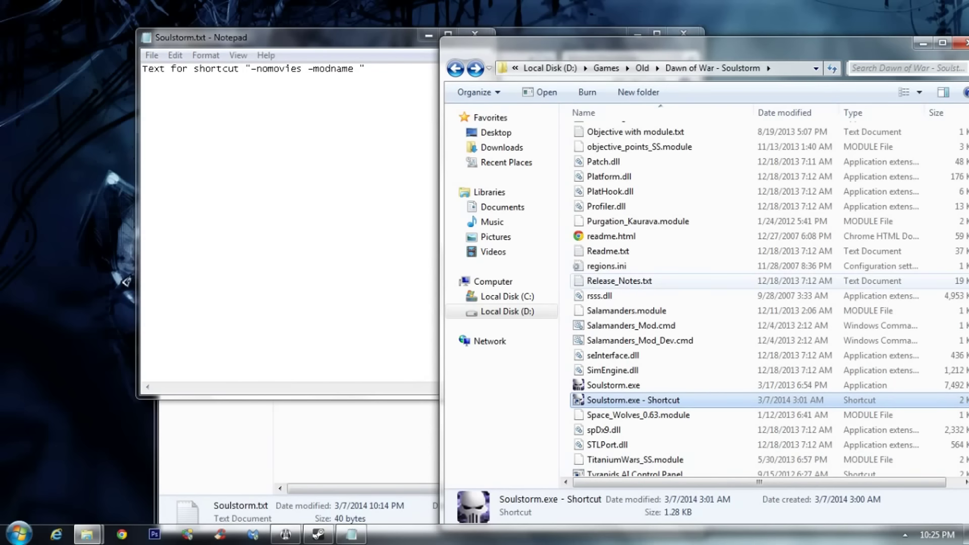
pyautogui.moveTo(707, 153); pyautogui.dragTo(540, 71)
pyautogui.click(564, 201)
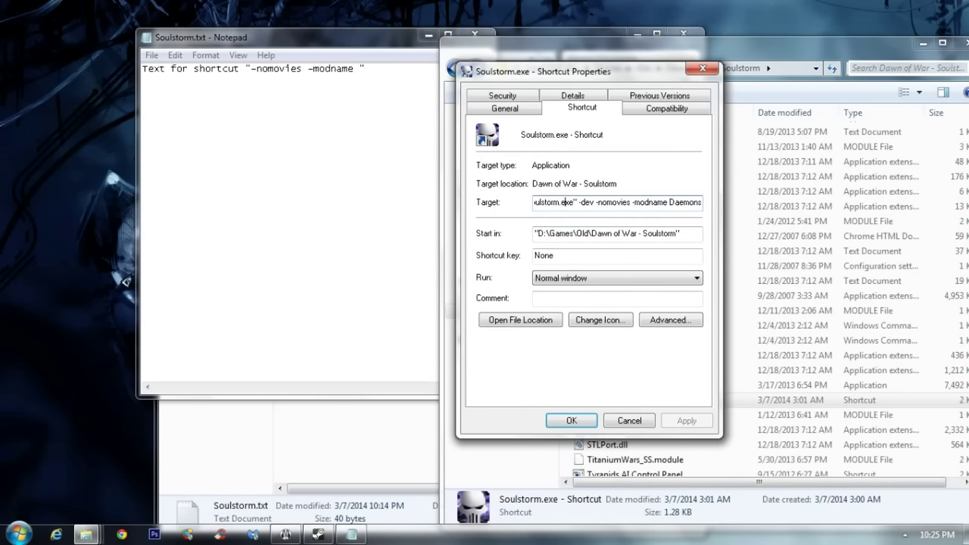
# - Examine the shortcut's Target line from the quoted game path through the launch options to the mod name
pyautogui.press('Left')
pyautogui.press('Left')
pyautogui.press('Left')
pyautogui.press('Left')
pyautogui.press('Left')
pyautogui.press('Left')
pyautogui.press('Left')
pyautogui.press('Left')
pyautogui.press('Left')
pyautogui.press('Left')
pyautogui.press('Left')
pyautogui.press('Left')
pyautogui.press('Left')
pyautogui.press('Left')
pyautogui.press('Left')
pyautogui.press('Left')
pyautogui.press('Left')
pyautogui.press('Left')
pyautogui.press('Left')
pyautogui.press('Left')
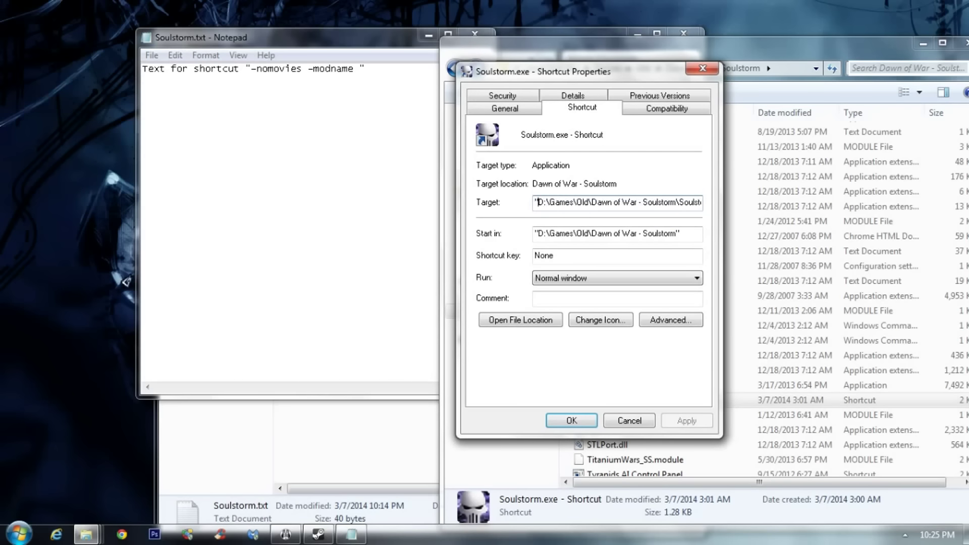
pyautogui.press('End')
pyautogui.write('-dev')
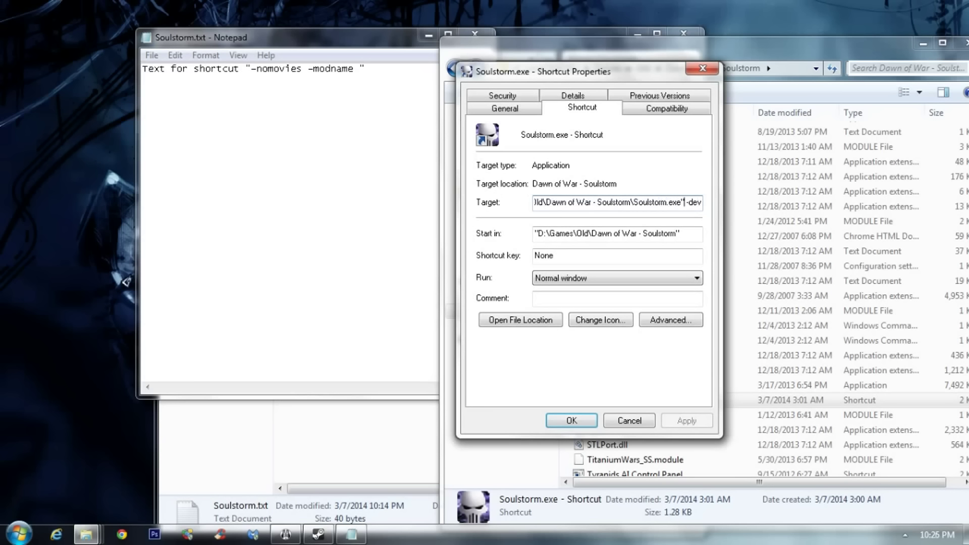
pyautogui.hotkey('ctrl', 'v')
pyautogui.press('Left')
pyautogui.press('Left')
pyautogui.press('Left')
pyautogui.press('Left')
pyautogui.press('Left')
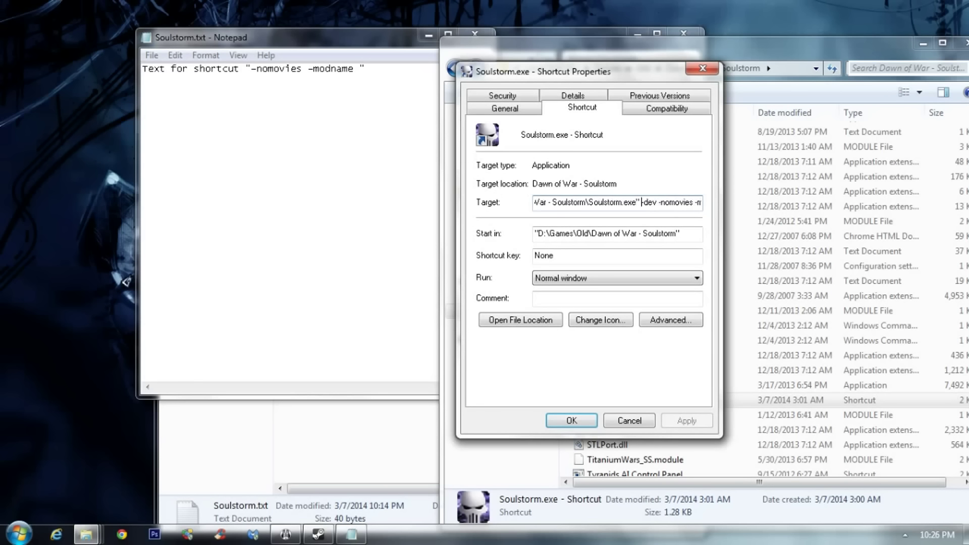
pyautogui.press('Right')
pyautogui.press('Right')
pyautogui.press('Right')
pyautogui.press('Right')
pyautogui.press('Right')
pyautogui.press('Right')
pyautogui.press('Right')
pyautogui.press('Right')
pyautogui.press('Right')
pyautogui.press('Right')
pyautogui.press('Right')
pyautogui.press('Right')
pyautogui.press('Right')
pyautogui.press('Right')
pyautogui.press('Right')
pyautogui.press('Right')
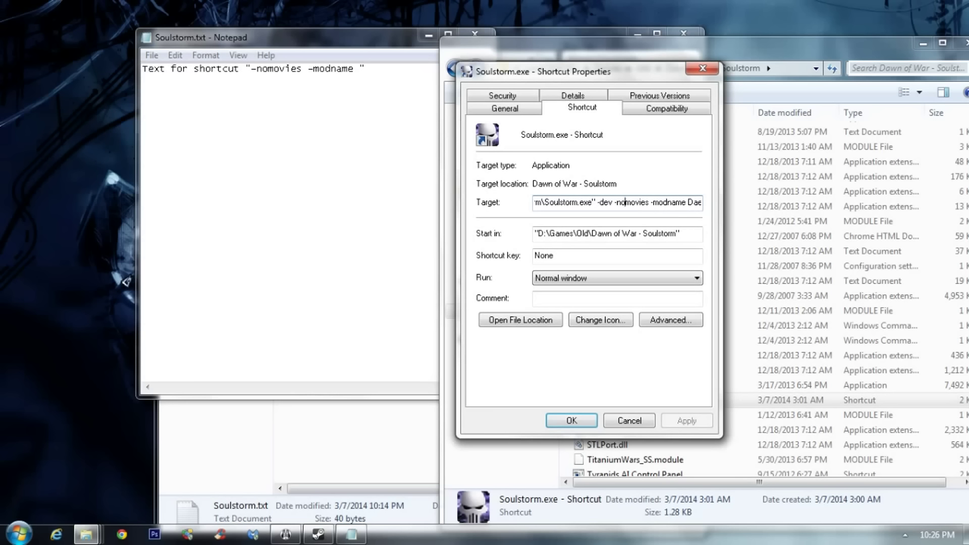
pyautogui.press('Right')
pyautogui.press('Right')
pyautogui.press('Right')
pyautogui.press('Right')
pyautogui.press('Right')
pyautogui.press('Right')
pyautogui.press('Right')
pyautogui.press('Right')
pyautogui.press('Right')
pyautogui.press('Right')
pyautogui.press('Right')
pyautogui.press('Right')
pyautogui.press('Right')
pyautogui.press('Right')
pyautogui.press('Right')
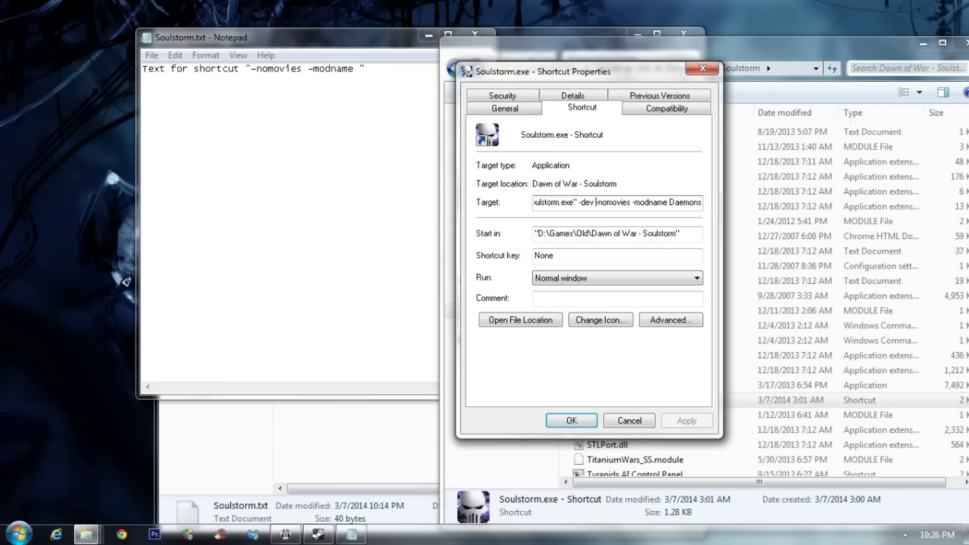
# - Remove the -dev option and the Daemons mod name from the shortcut's Target, keeping -nomovies -modname
pyautogui.press('BackSpace')
pyautogui.press('BackSpace')
pyautogui.press('BackSpace')
pyautogui.press('BackSpace')
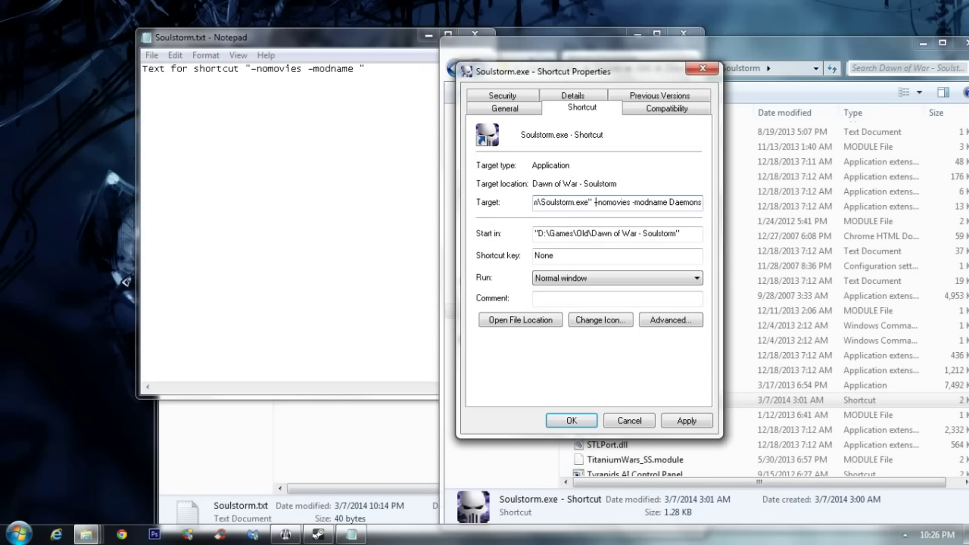
pyautogui.press('BackSpace')
pyautogui.press('Right')
pyautogui.moveTo(669, 203); pyautogui.dragTo(701, 202)
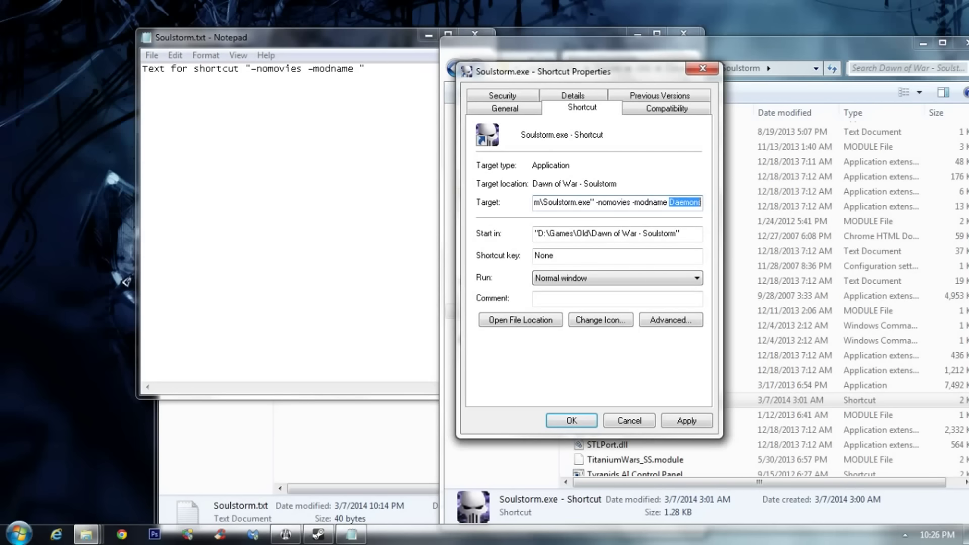
pyautogui.press('BackSpace')
# - Copy the name of the Titanium_Wars_Mod_SS folder in the game folder without renaming it
pyautogui.click(787, 236)
pyautogui.scroll(2, 788, 263)
pyautogui.scroll(20, 656, 263)
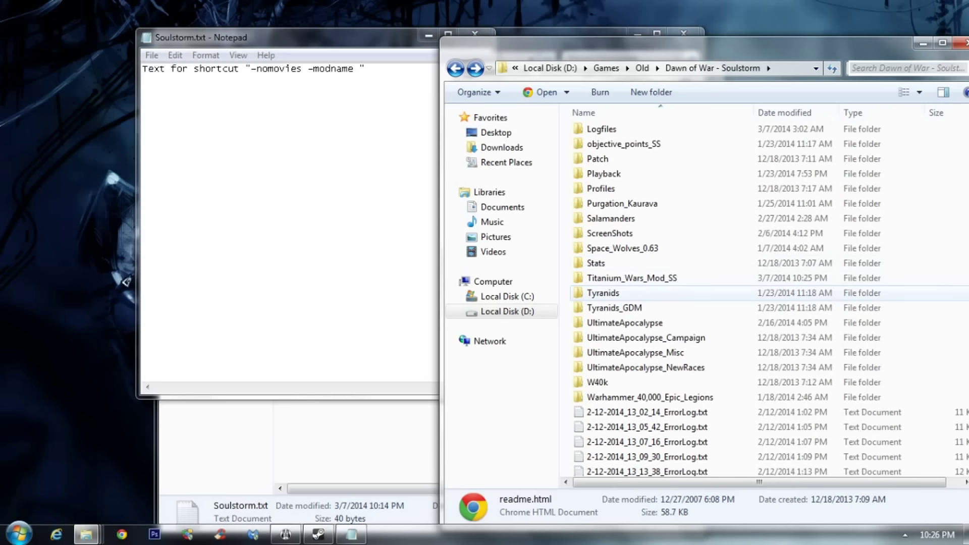
pyautogui.click(634, 278)
pyautogui.rightClick(635, 278)
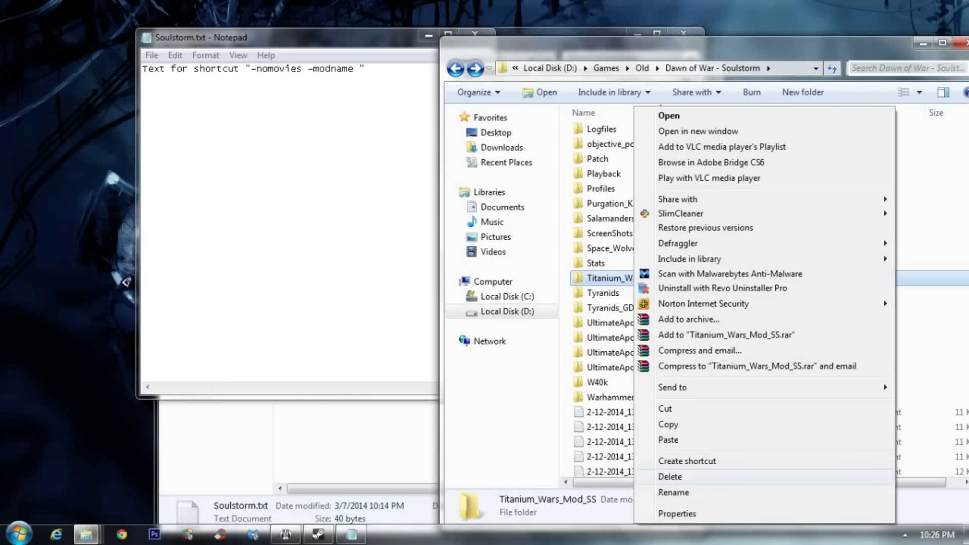
pyautogui.click(673, 492)
pyautogui.rightClick(650, 279)
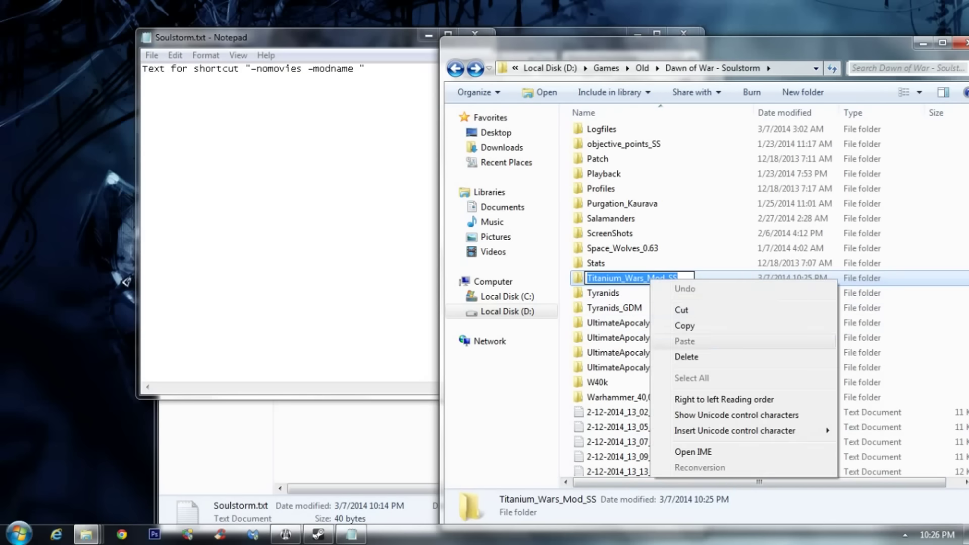
pyautogui.click(671, 325)
pyautogui.click(646, 338)
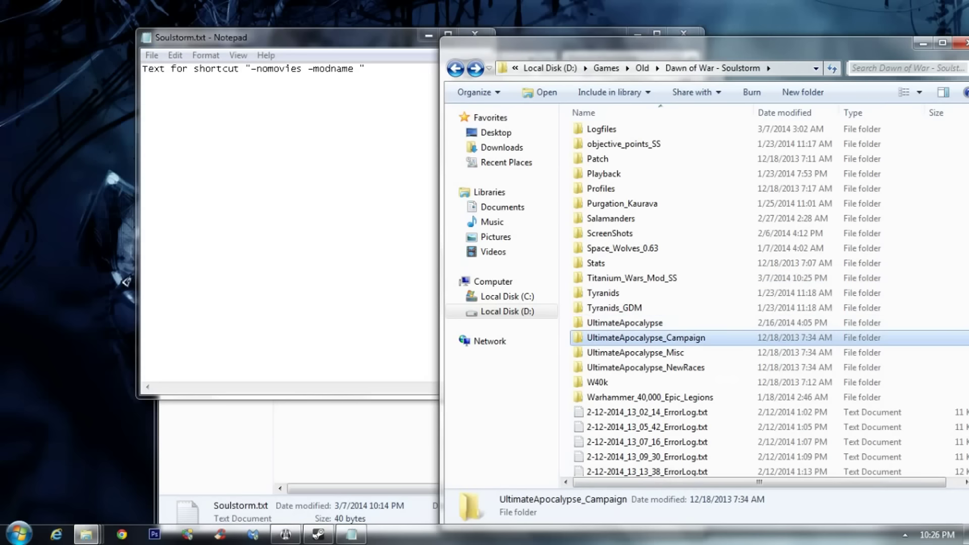
# - Return to the shortcut properties, add Titanium_Wars_Mod_SS after -modname in the Target, apply it and close the dialog
pyautogui.hotkey('alt', 'Tab')
pyautogui.click(638, 34)
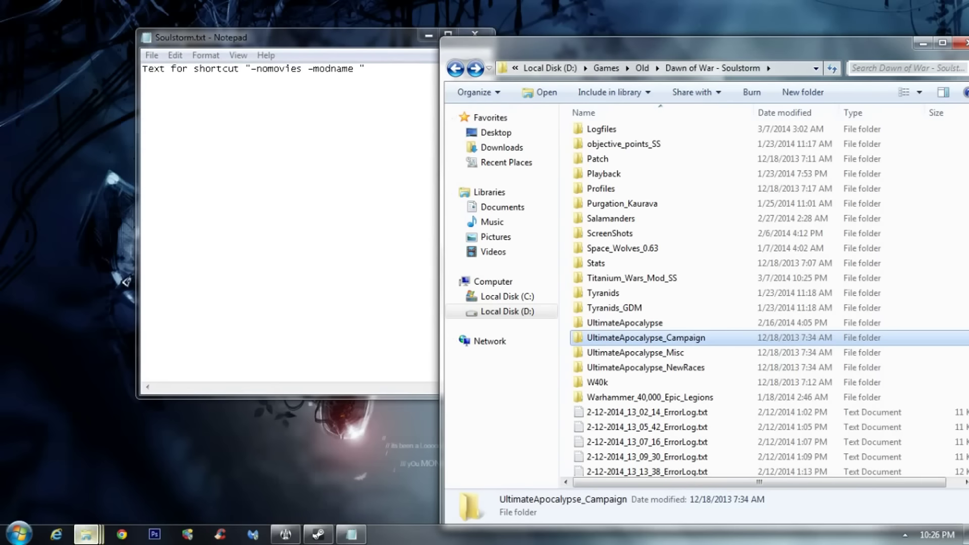
pyautogui.click(86, 534)
pyautogui.click(401, 462)
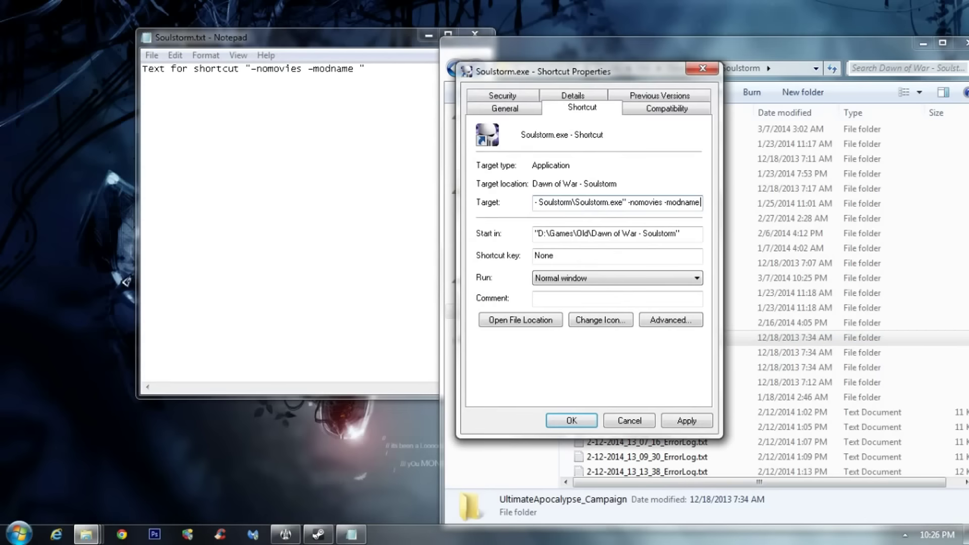
pyautogui.rightClick(702, 201)
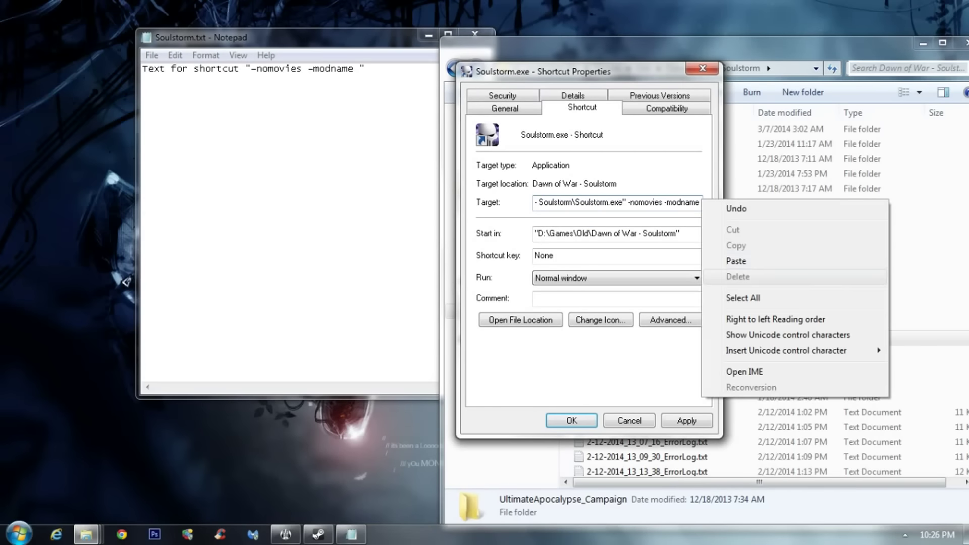
pyautogui.click(811, 256)
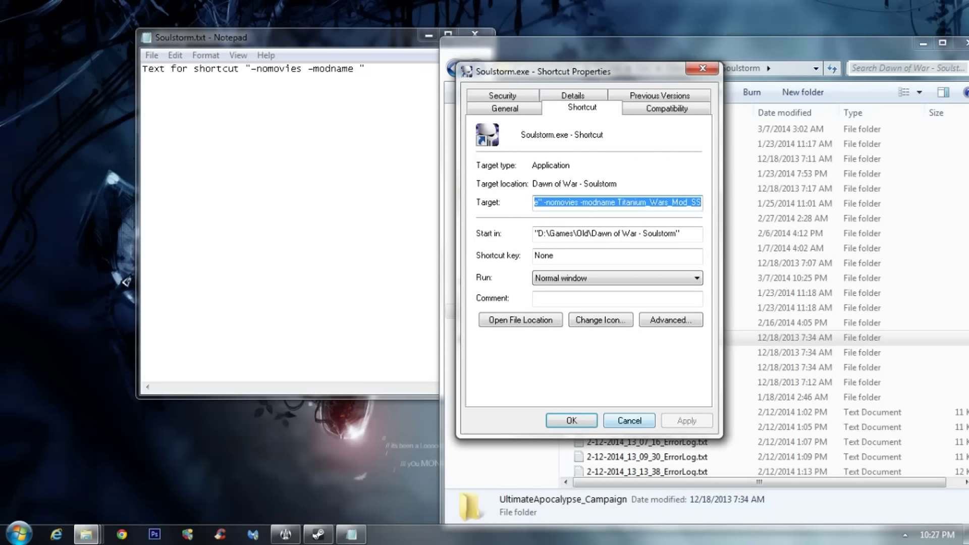
pyautogui.click(630, 420)
# - Find the Soulstorm.exe shortcut in the Dawn of War - Soulstorm folder and launch the game
pyautogui.click(630, 411)
pyautogui.scroll(-13, 629, 409)
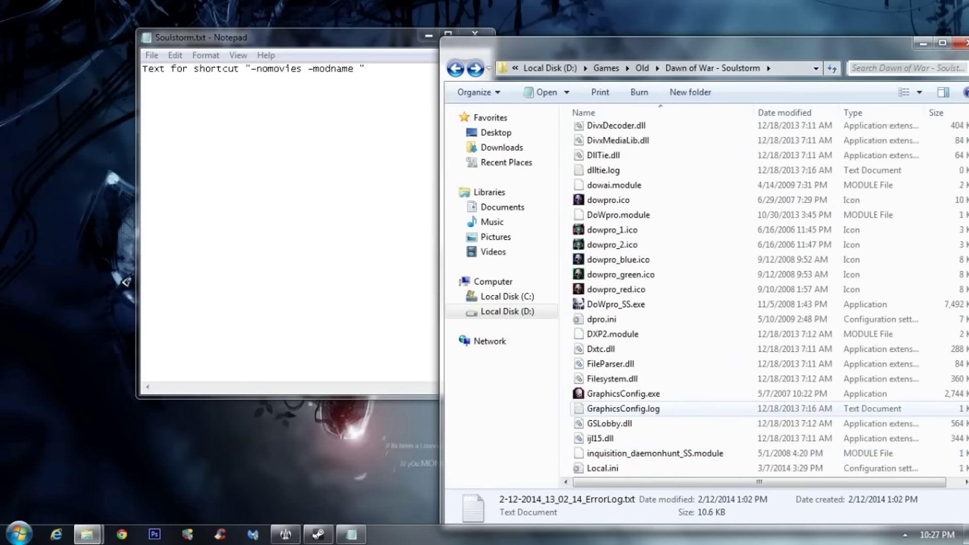
pyautogui.scroll(-1, 646, 408)
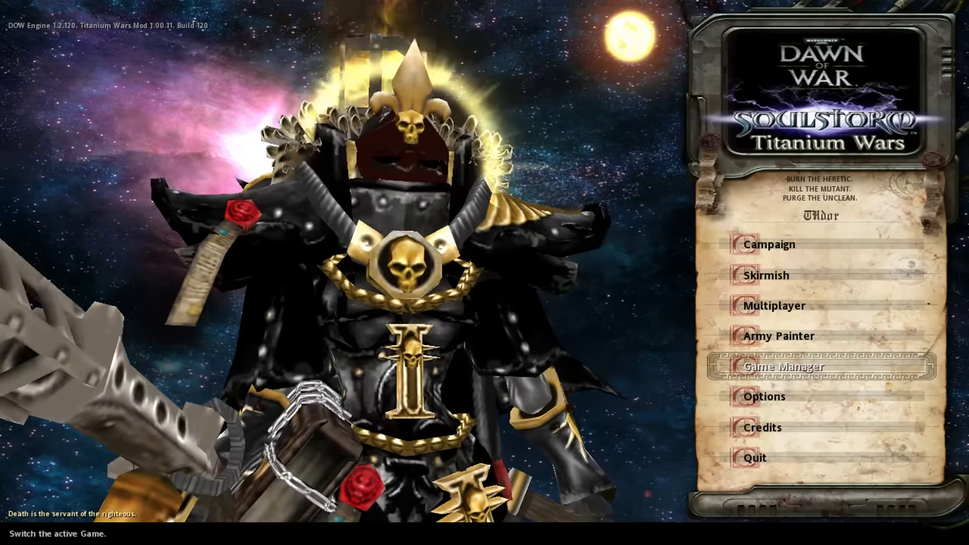
# - Check the active mod in the Game Manager and return to the main menu
pyautogui.click(783, 366)
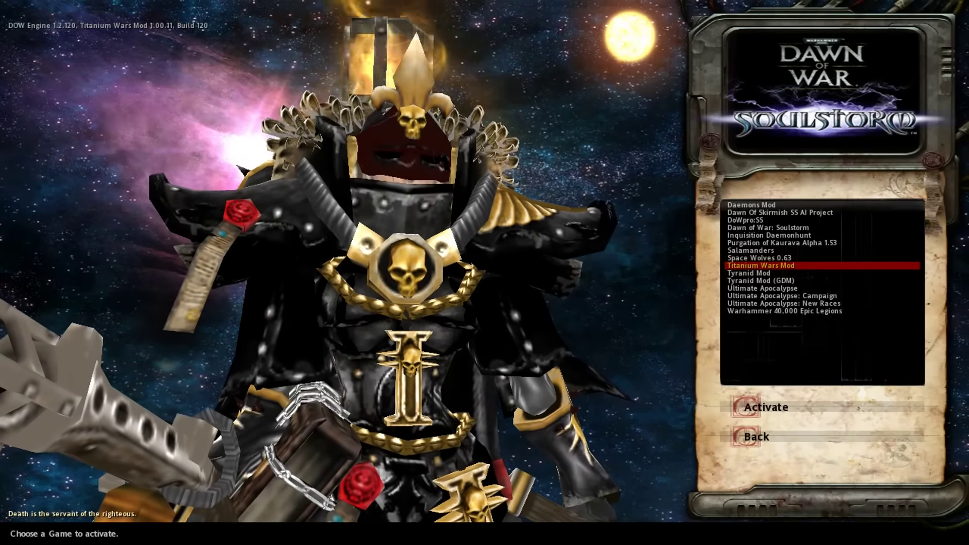
pyautogui.click(822, 437)
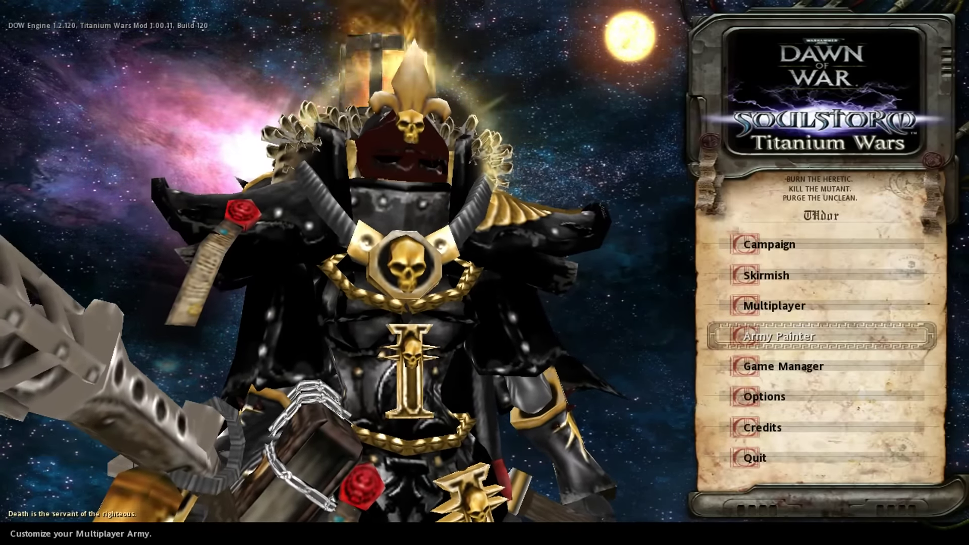
# - Preview the Kroot Carnivore unit of the T'au army in the Army Painter and return to the main menu
pyautogui.click(780, 336)
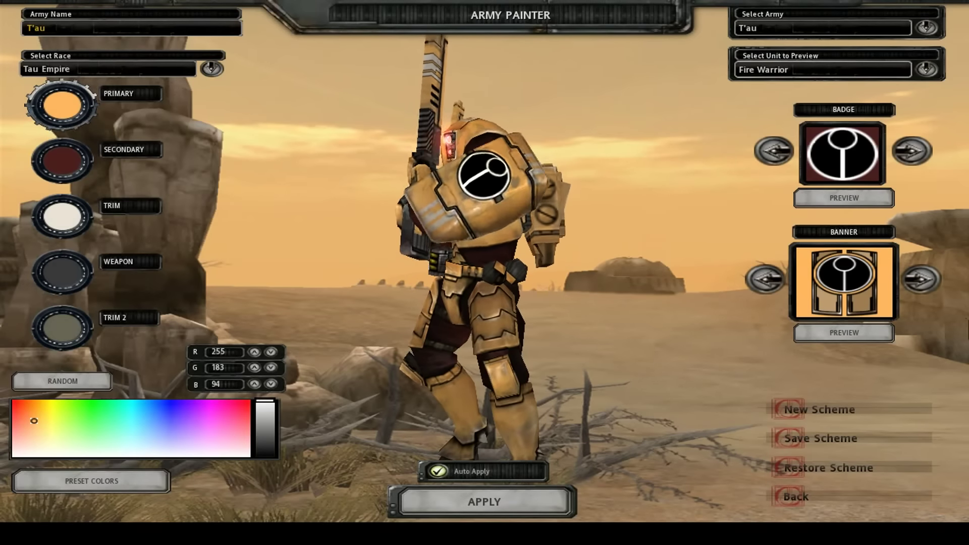
pyautogui.click(926, 70)
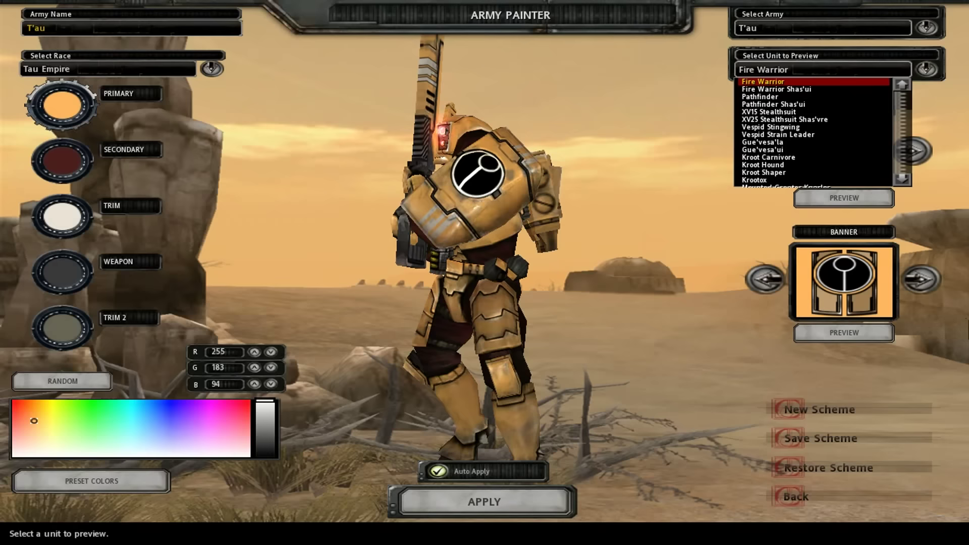
pyautogui.click(768, 157)
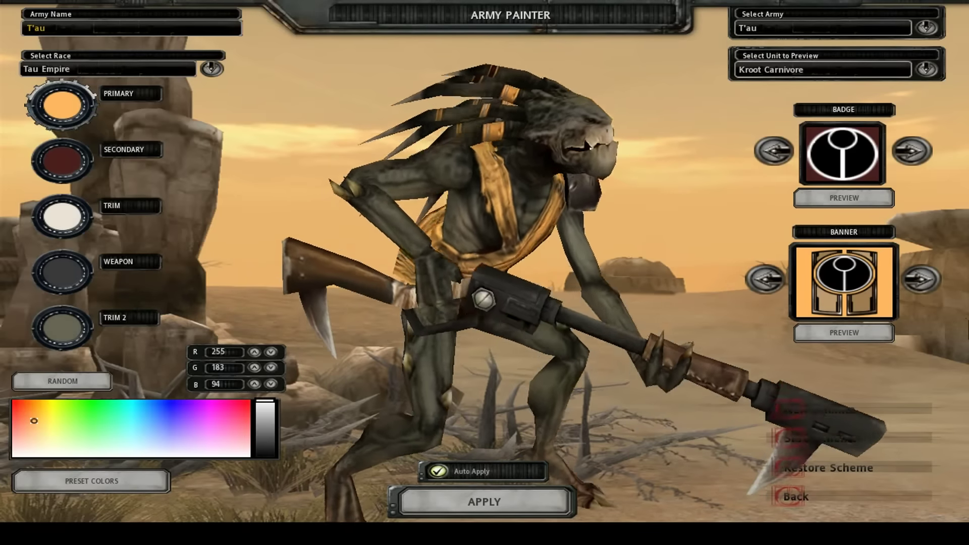
pyautogui.click(808, 497)
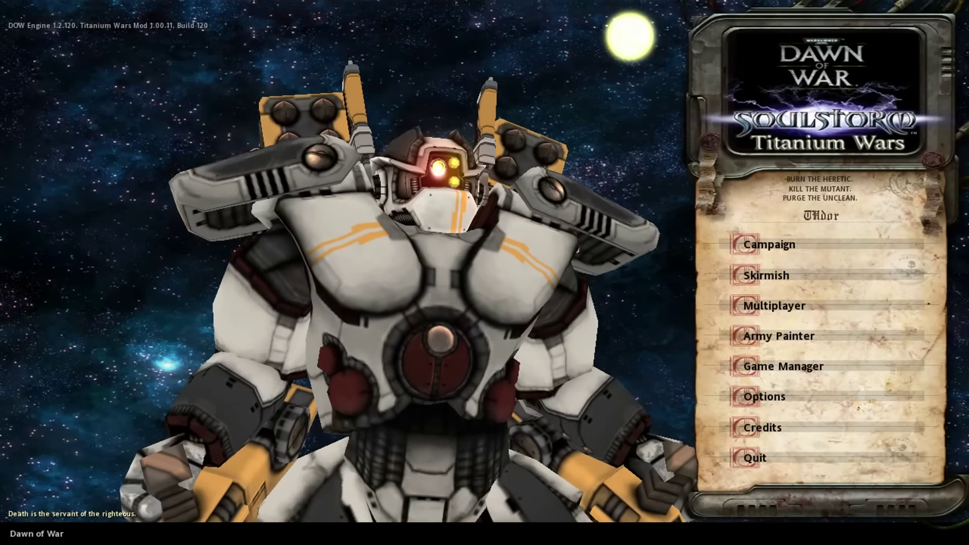